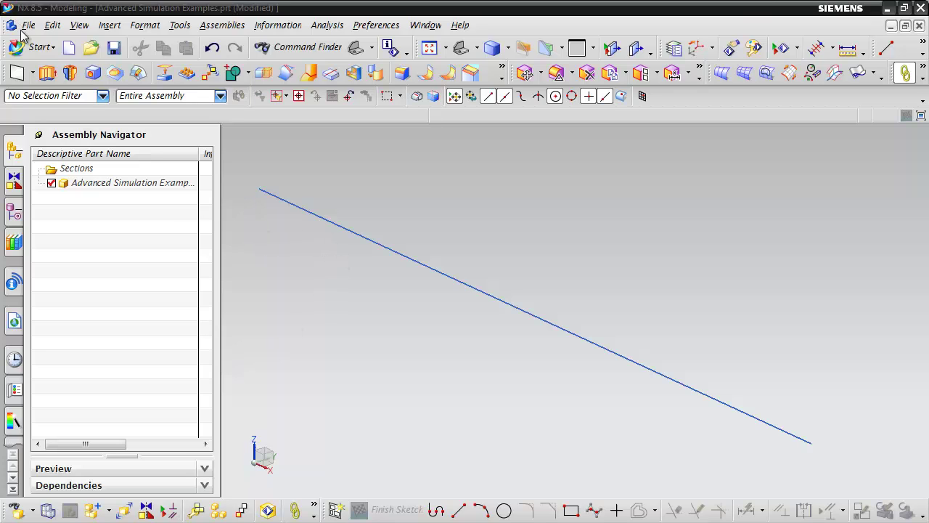
Step: Switch to the Advanced Simulation application and bring up the New FEM options for the Advanced Simulation Examples part
left_click(40, 48)
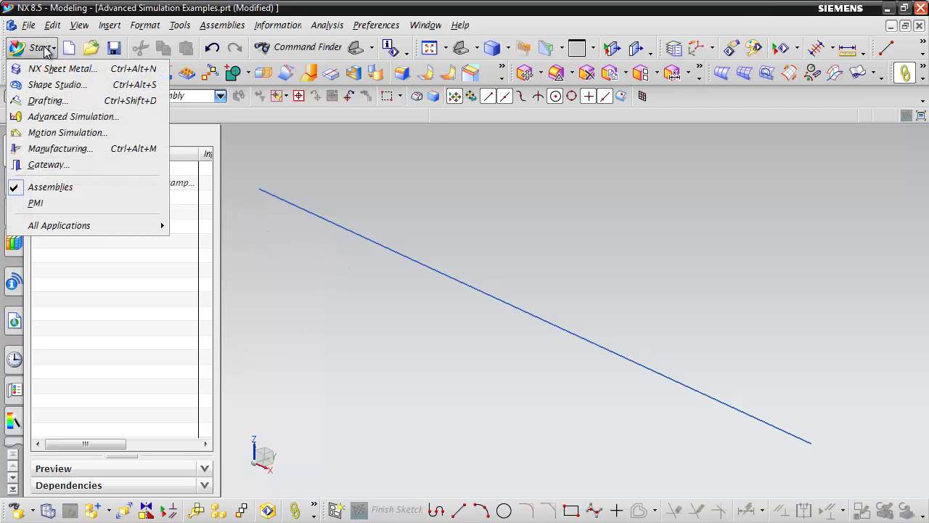
left_click(76, 118)
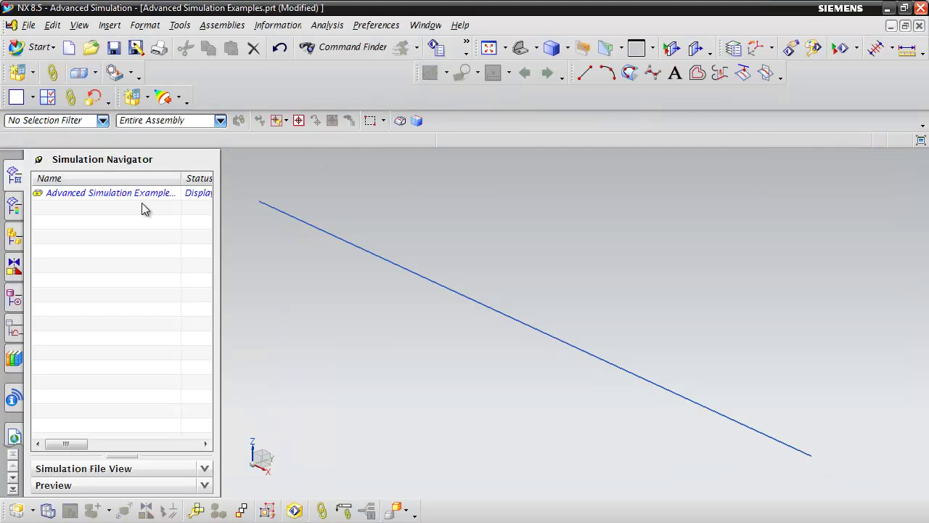
left_click(87, 198)
right_click(106, 194)
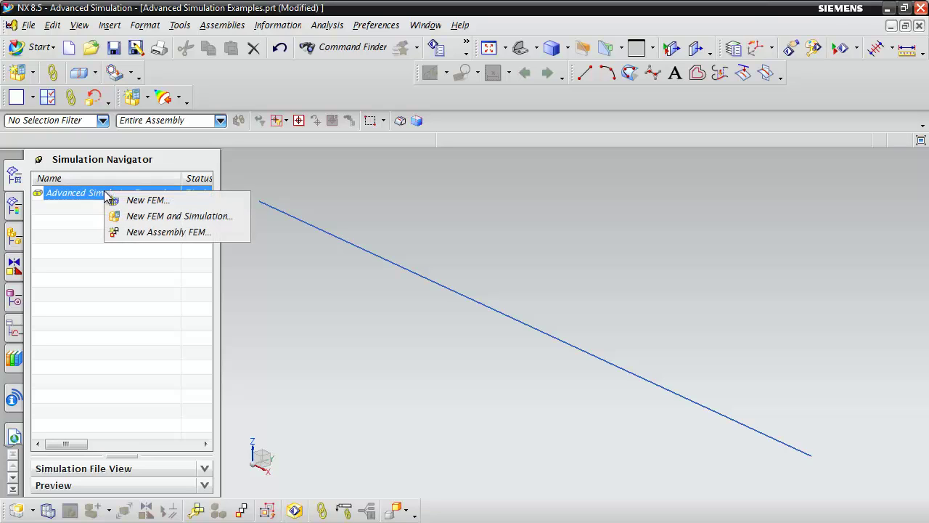
Step: Create a new FEM and simulation that includes lines from the CAD geometry
left_click(147, 217)
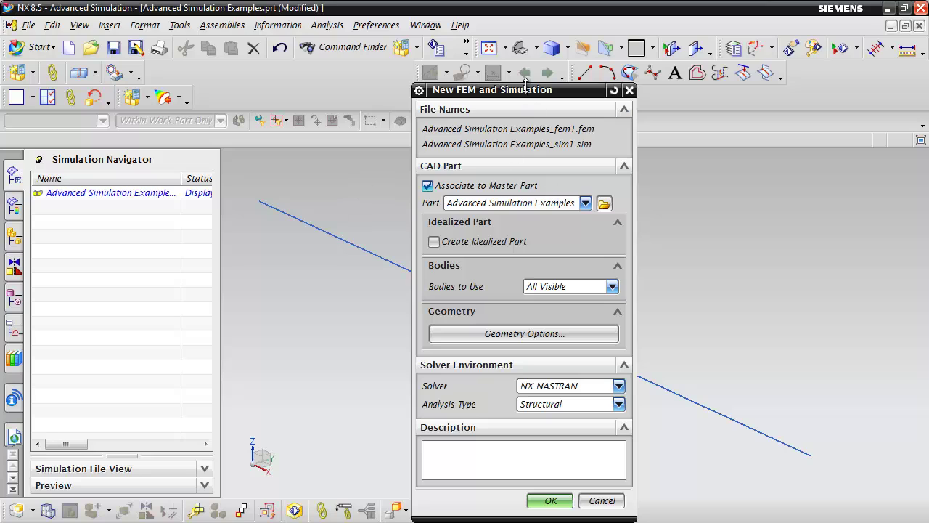
left_click_drag(525, 86, 337, 48)
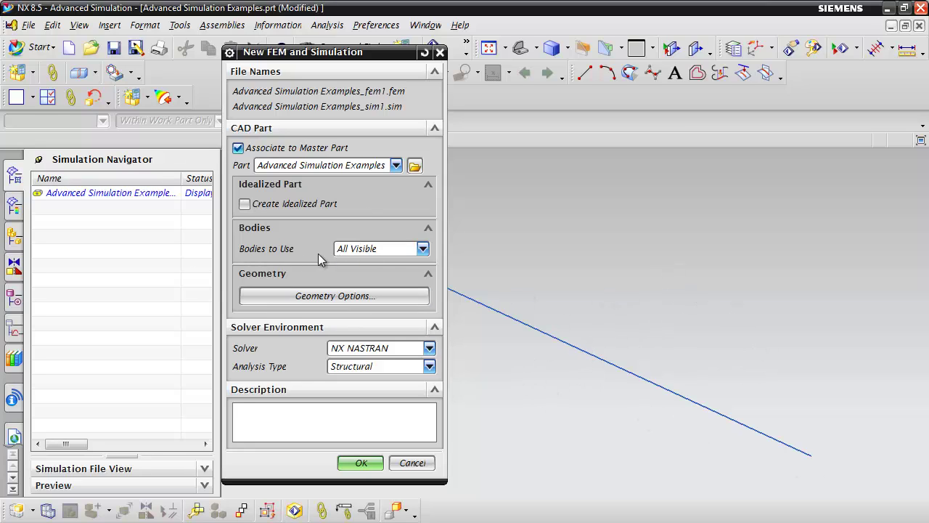
left_click(326, 298)
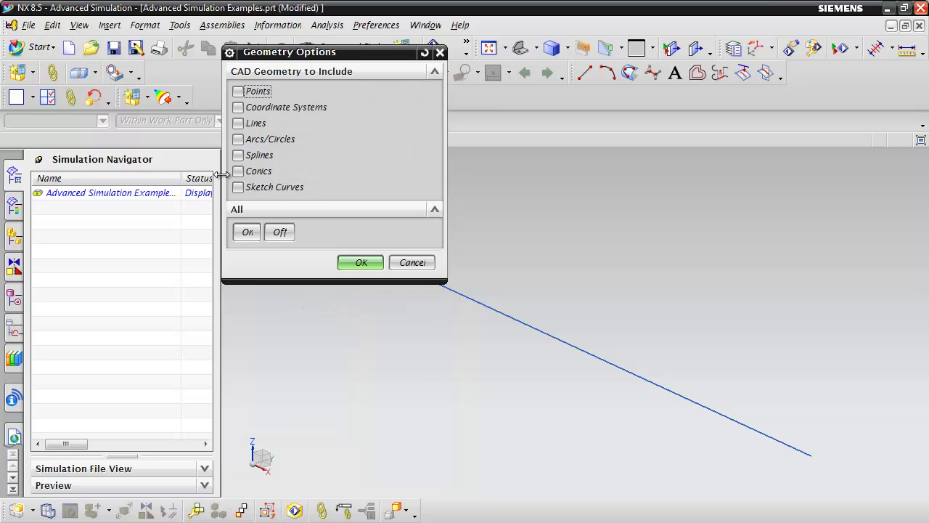
left_click(238, 123)
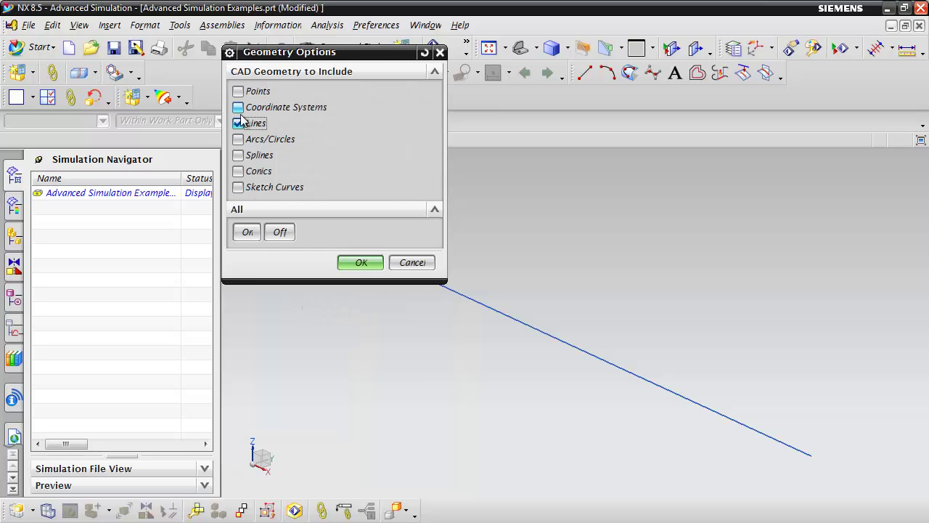
left_click(361, 262)
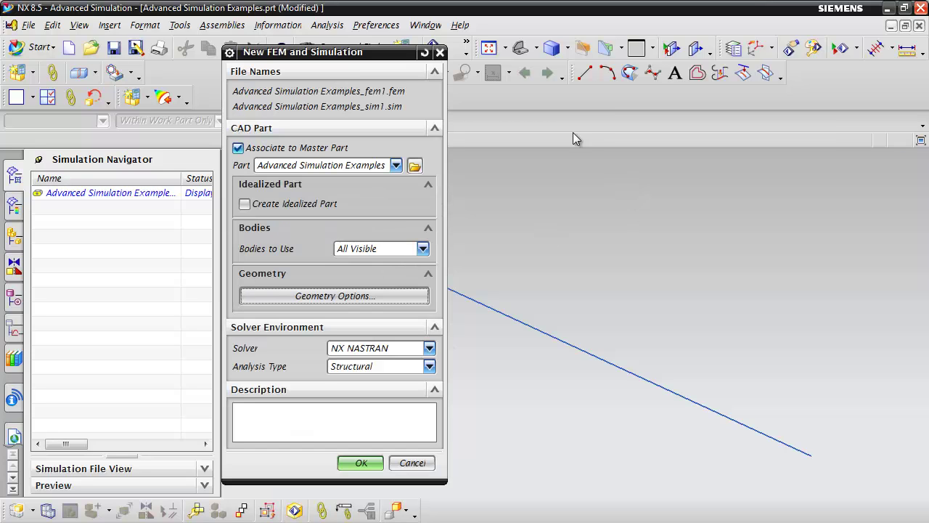
left_click(365, 464)
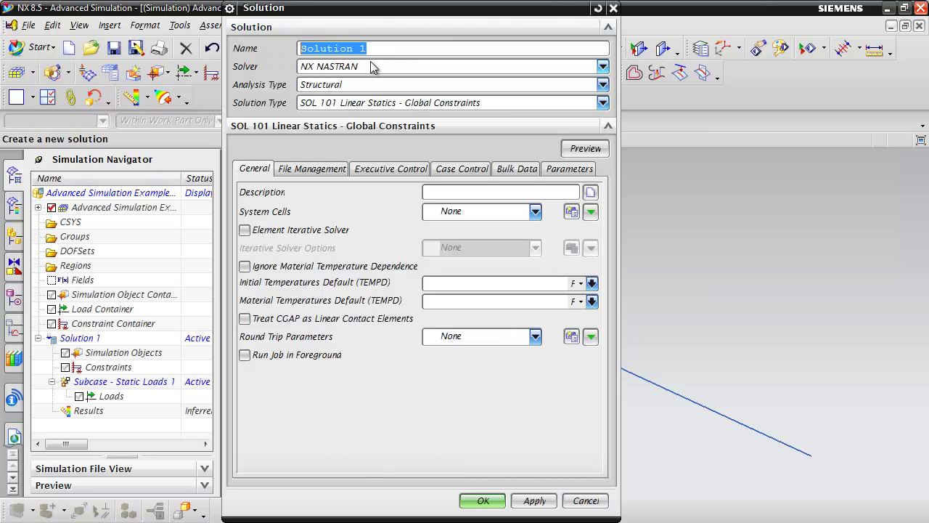
Step: Name the SOL 101 linear statics solution 'Simple Beam Analysis' and confirm it
type("Simple Beam")
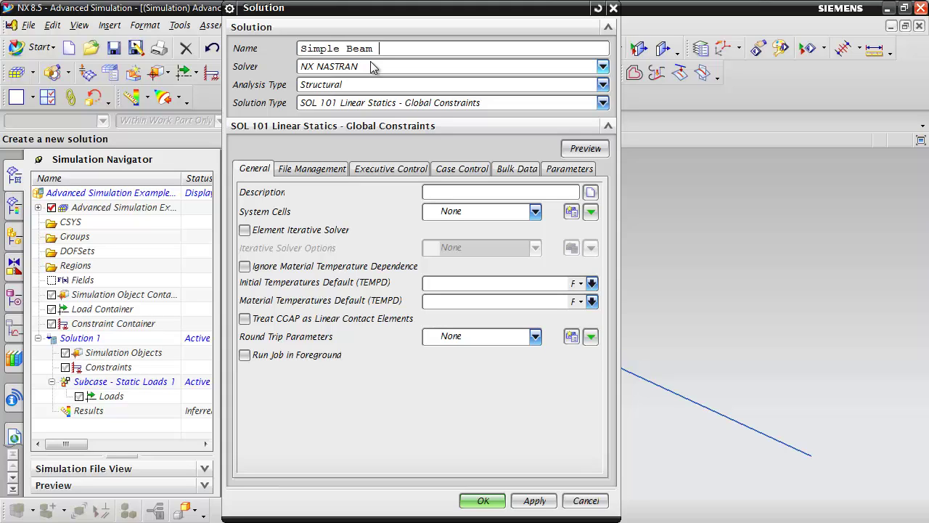
type(" Analysis")
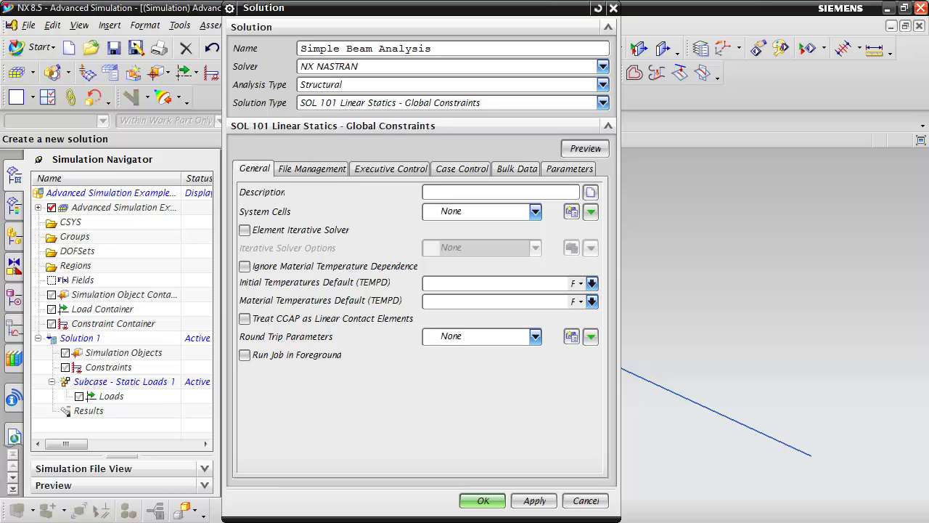
left_click(482, 501)
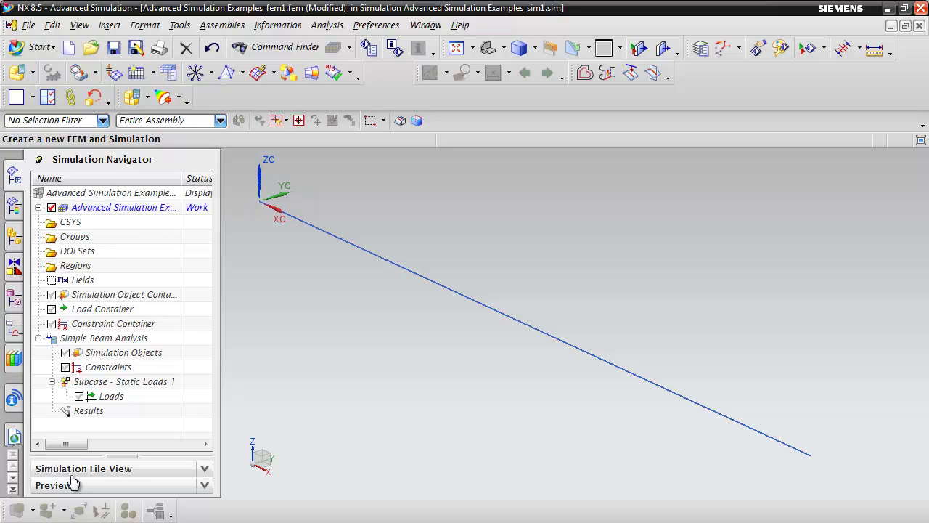
Step: Make fem1.fem the displayed part from the Simulation Navigator
left_click(88, 341)
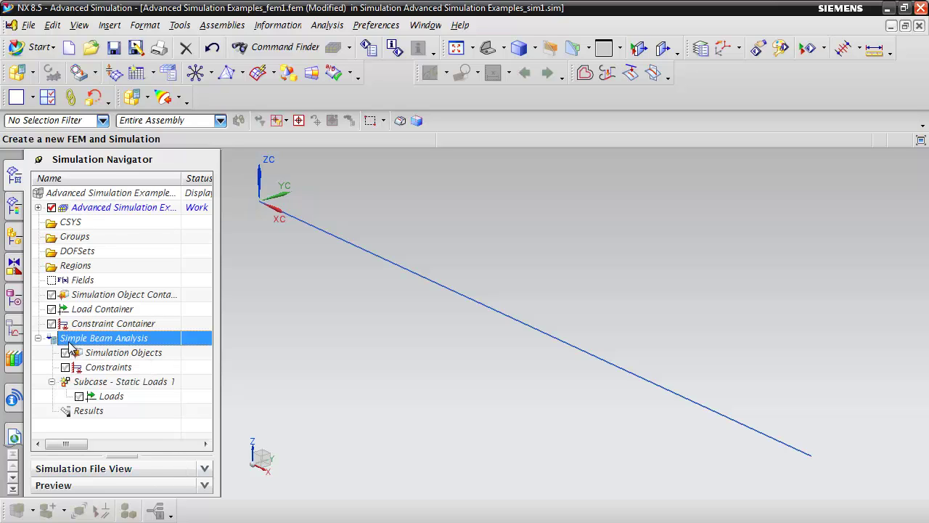
double_click(148, 209)
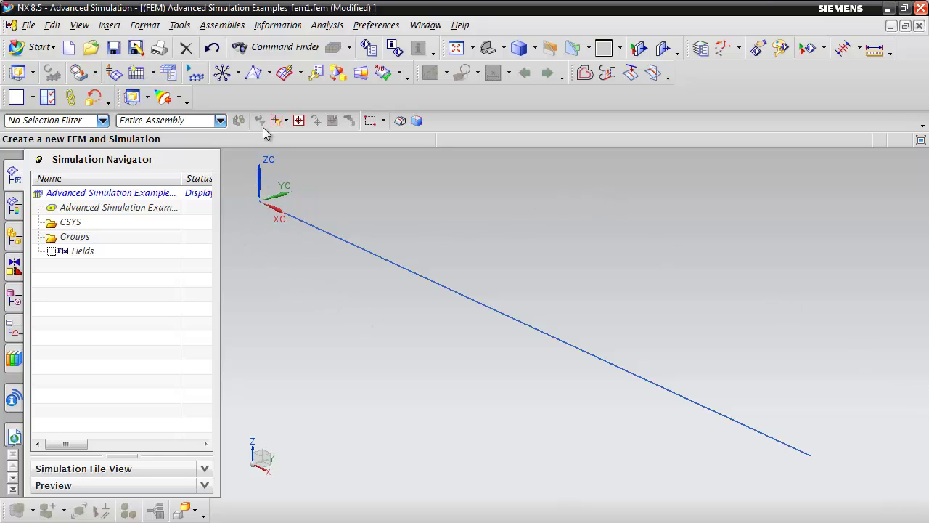
Step: Create a BAR beam section, BAR(1), sized 2 in by 0.5 in through 1D Element Section
left_click(269, 72)
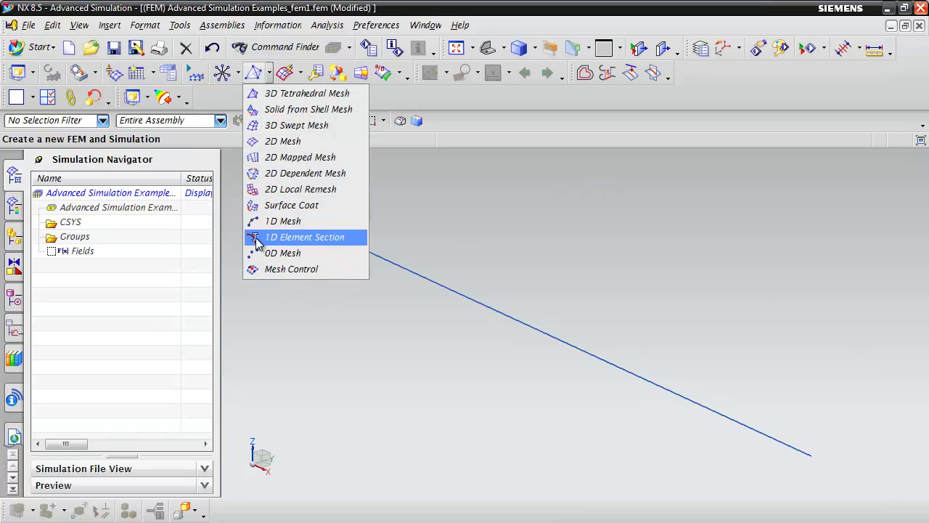
left_click(308, 244)
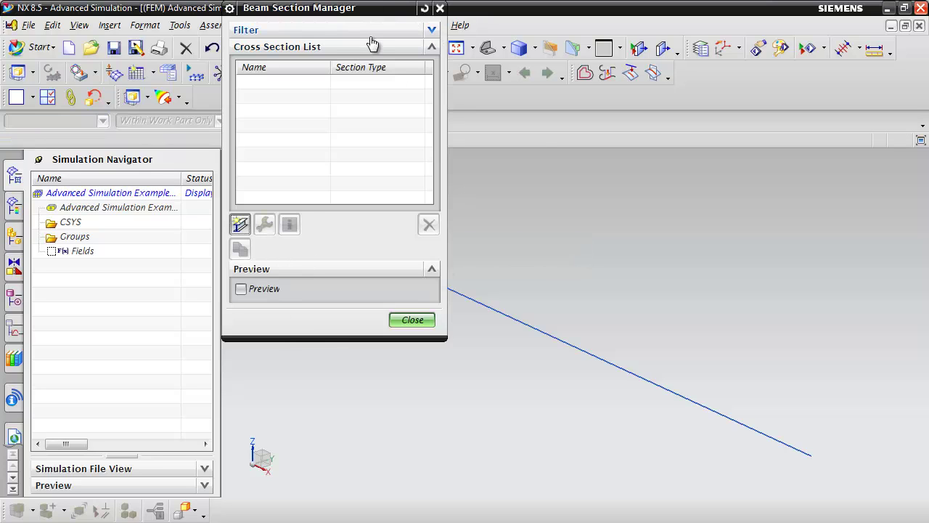
left_click_drag(363, 10, 269, 76)
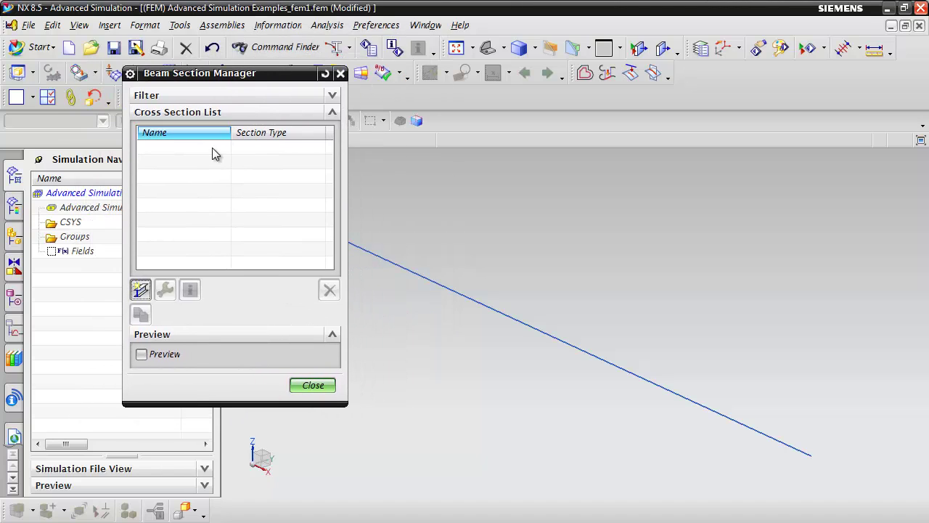
left_click(140, 290)
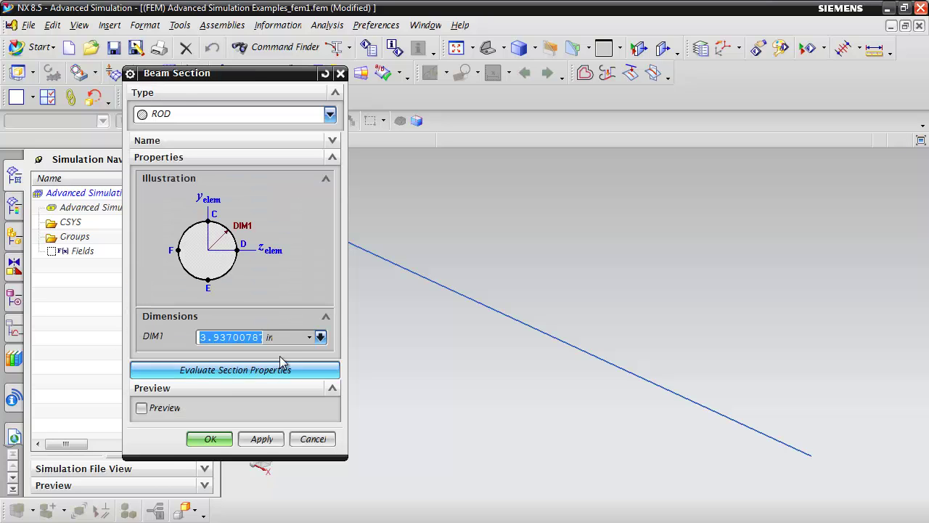
left_click(145, 114)
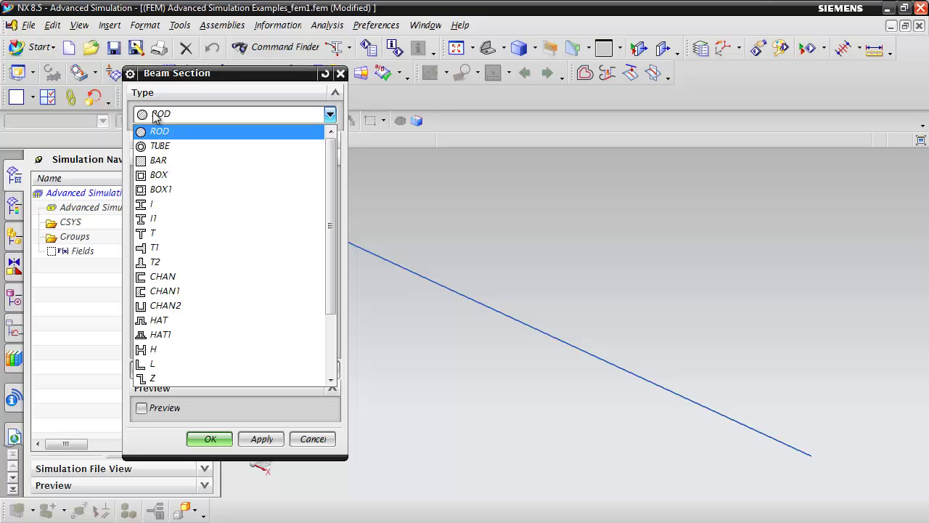
left_click(154, 159)
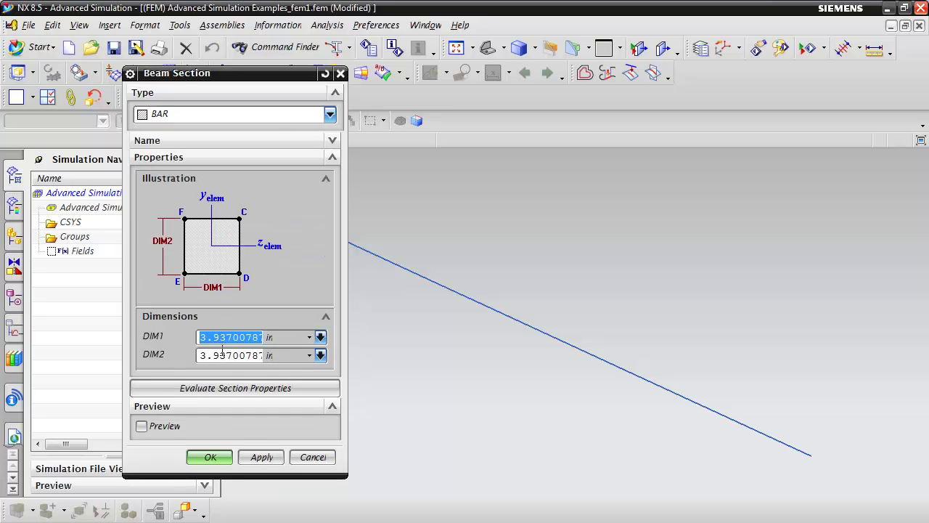
type("2")
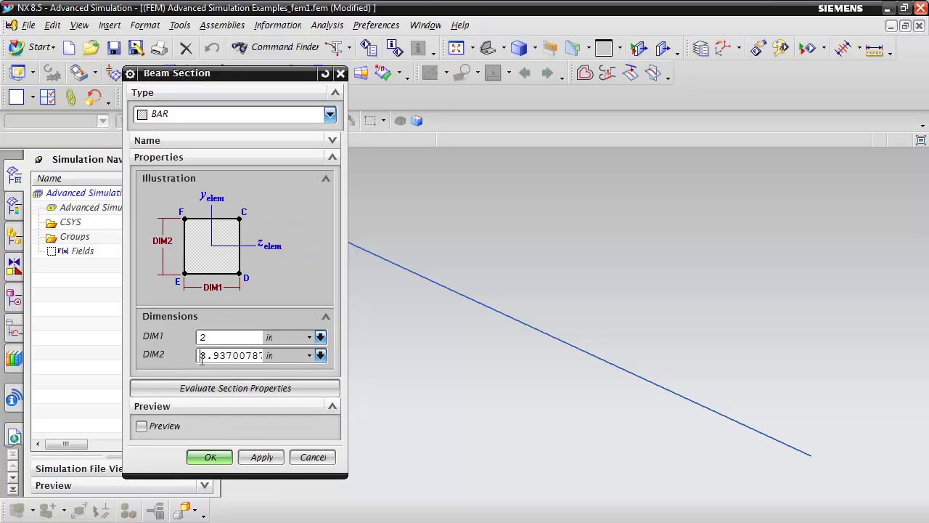
left_click(202, 356)
type("0.")
left_click(225, 462)
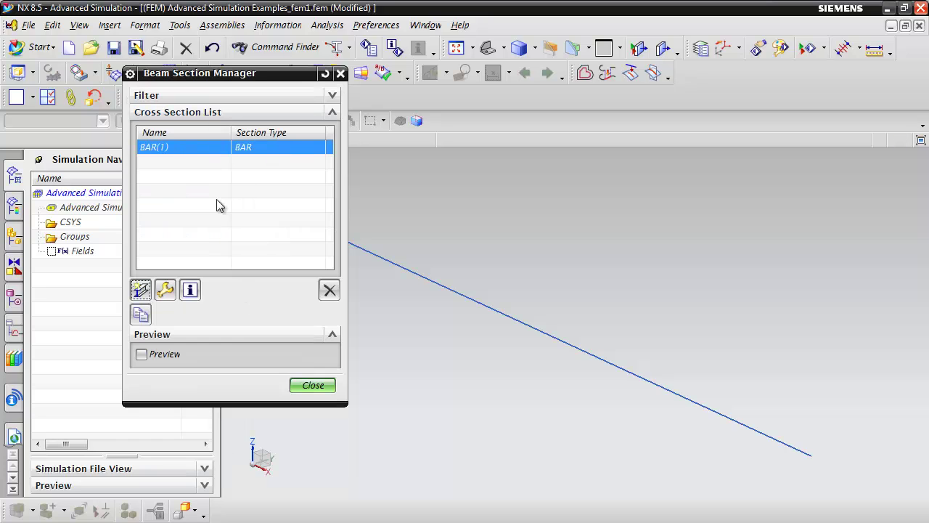
left_click(311, 386)
Step: Mesh the line with 10 CBEAM elements and expand 1D Collectors to show Beam Collector(1)
left_click(269, 73)
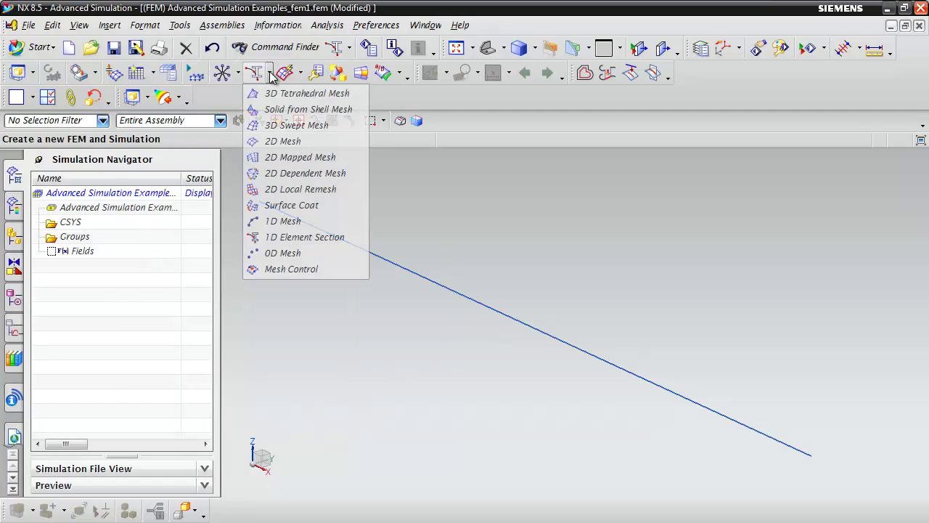
left_click(281, 221)
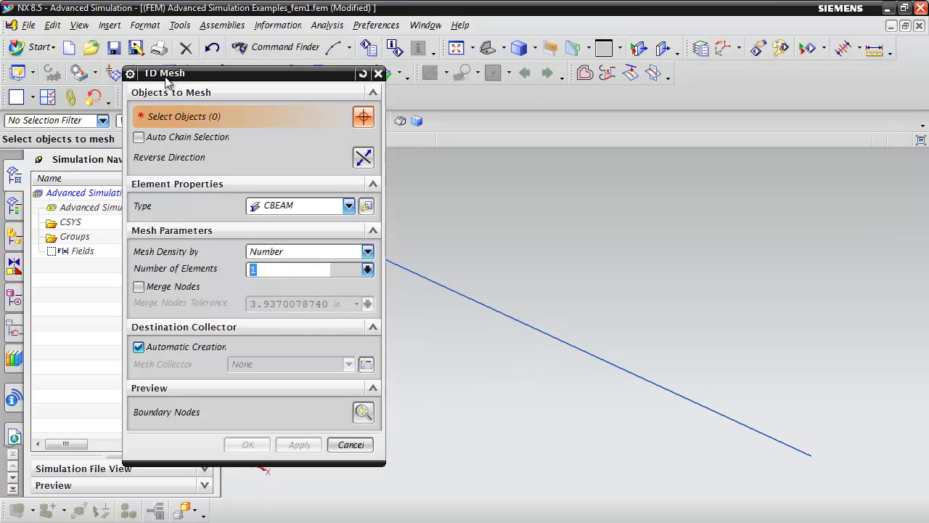
left_click_drag(164, 75, 206, 112)
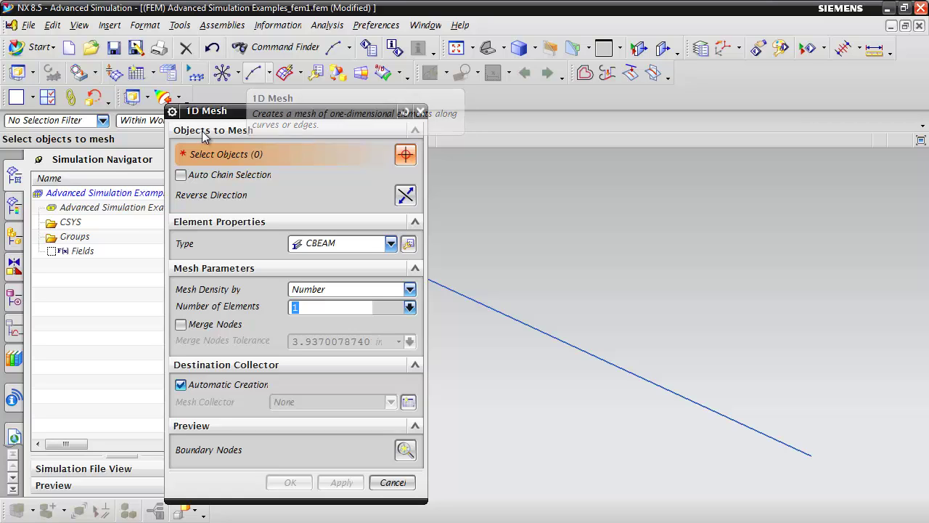
left_click(540, 334)
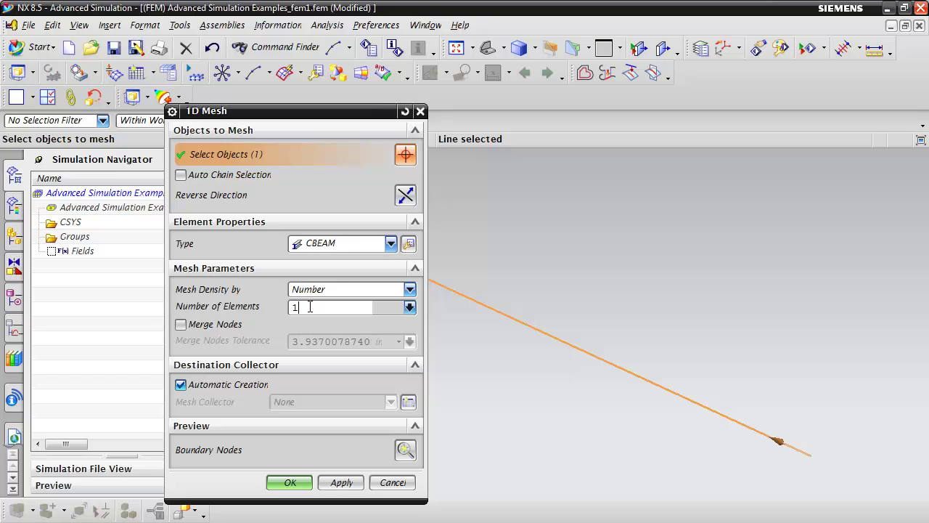
left_click(290, 483)
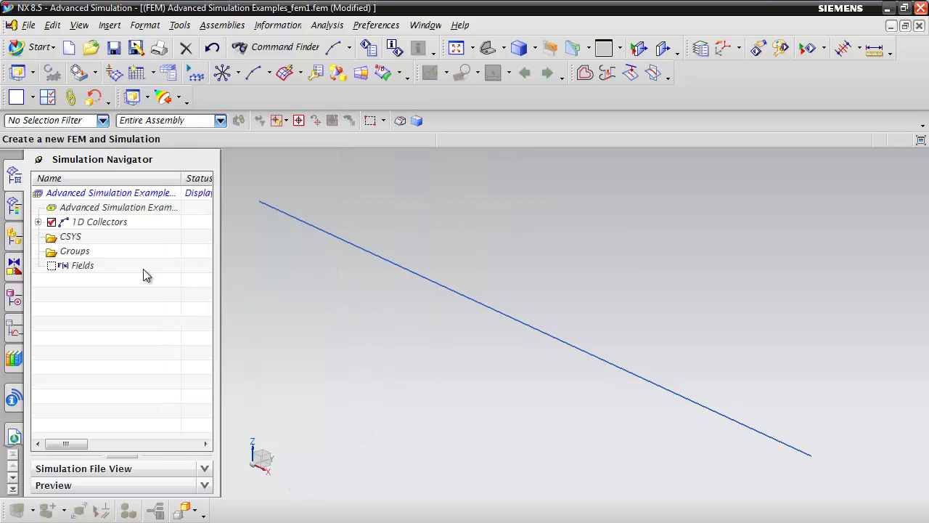
left_click(38, 222)
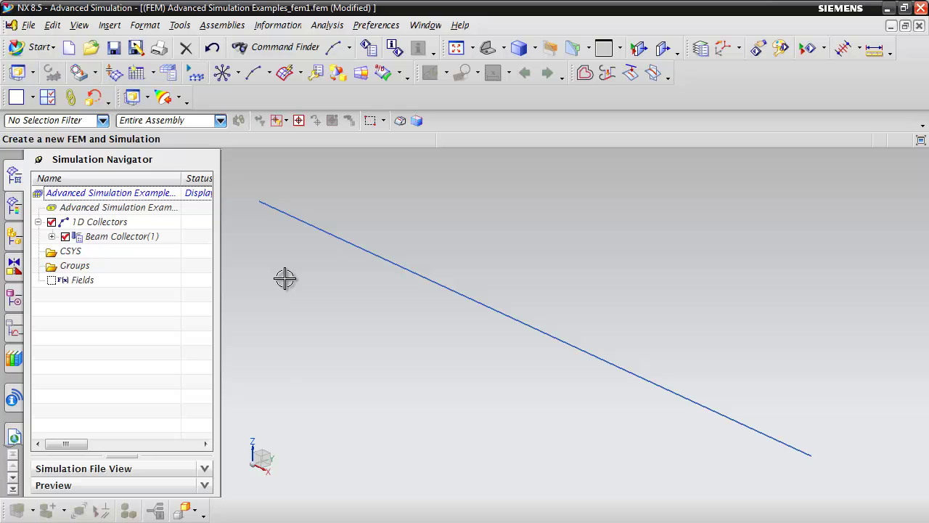
Step: Hide the geometry curves using Show and Hide (Ctrl+W)
key("ctrl+w")
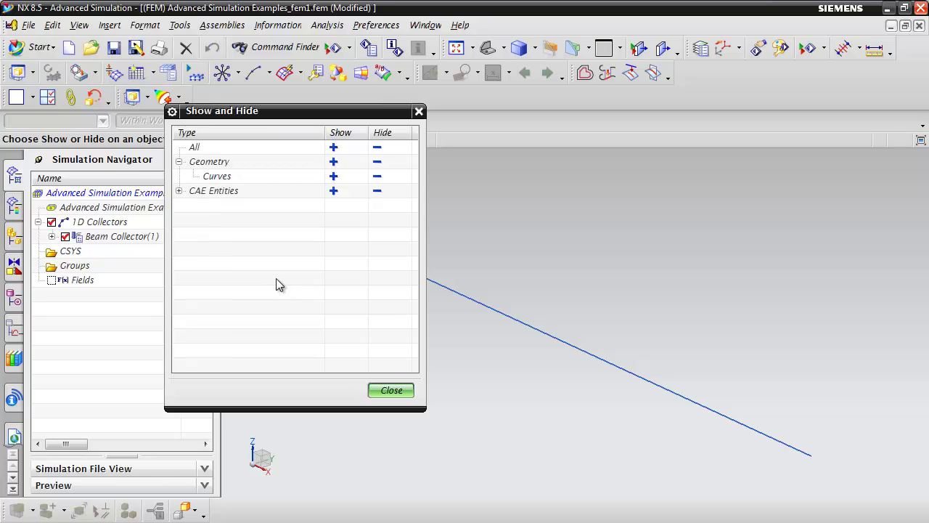
left_click(377, 176)
left_click(392, 392)
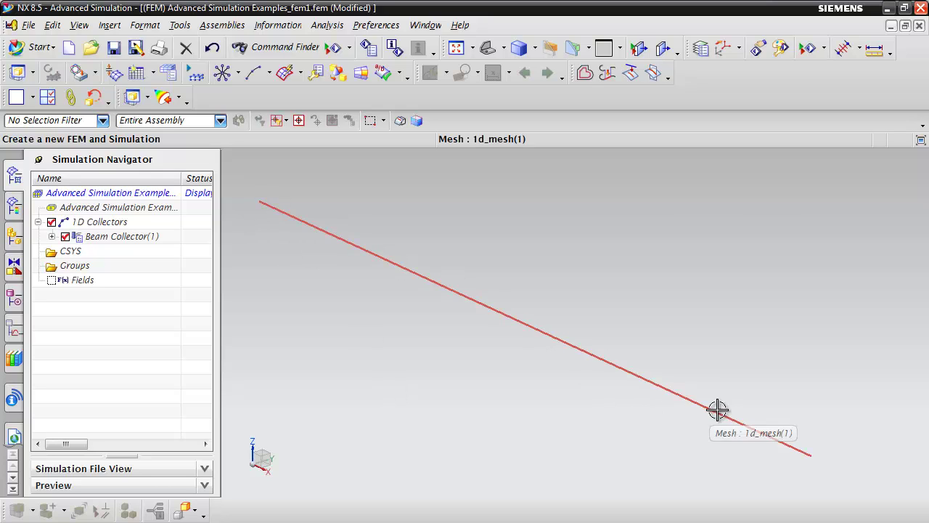
Step: Toggle Beam Collector(1) visibility off and on, then expand it to reveal 1d_mesh(1)
left_click(65, 236)
left_click(65, 236)
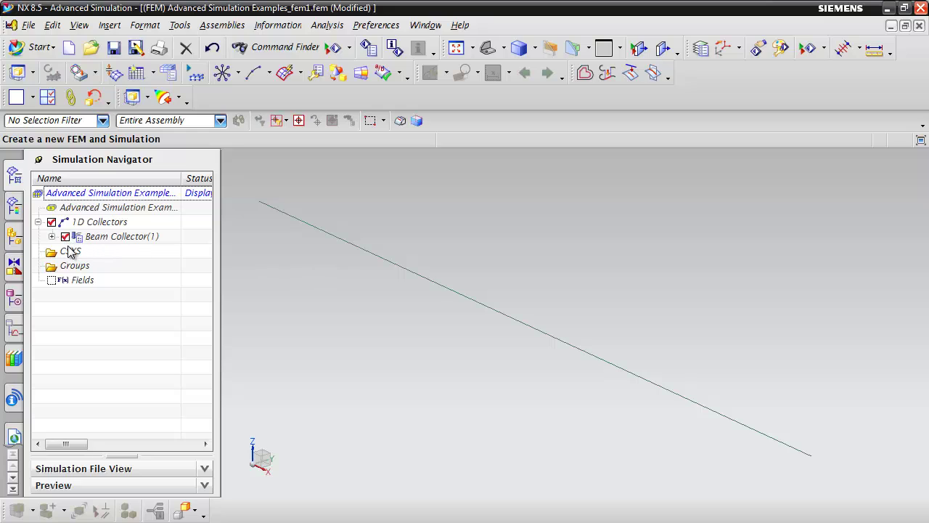
left_click(52, 236)
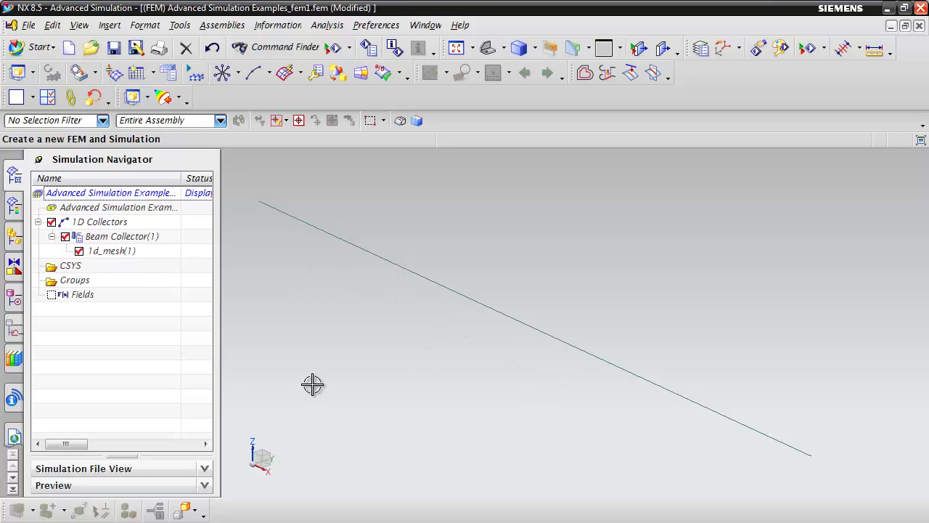
left_click(110, 238)
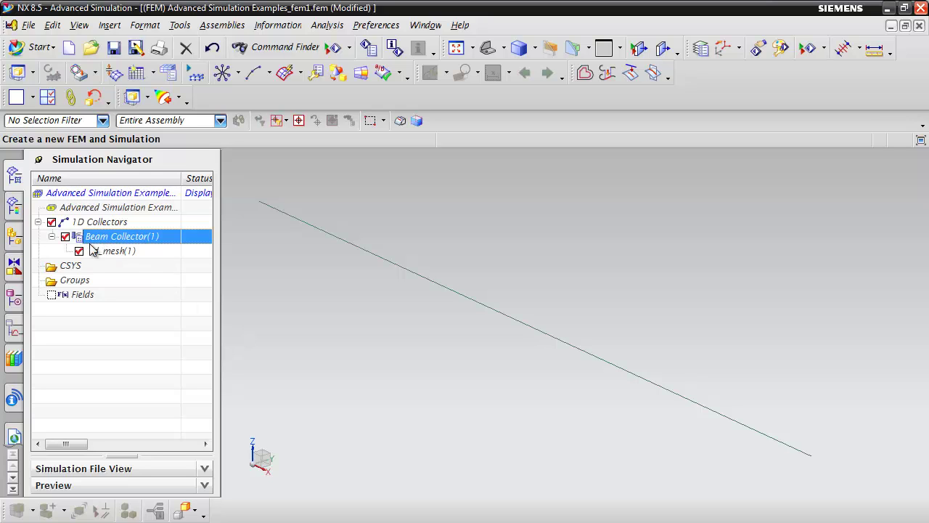
Step: Give PBEAM1 fore section BAR(1) and AISI_Steel_1005 material, then fit the beam in view
right_click(149, 239)
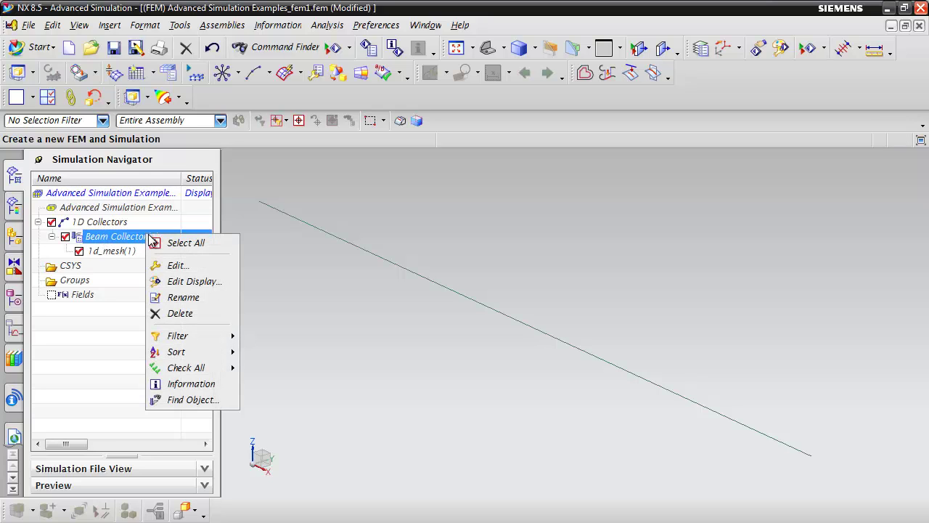
left_click(178, 266)
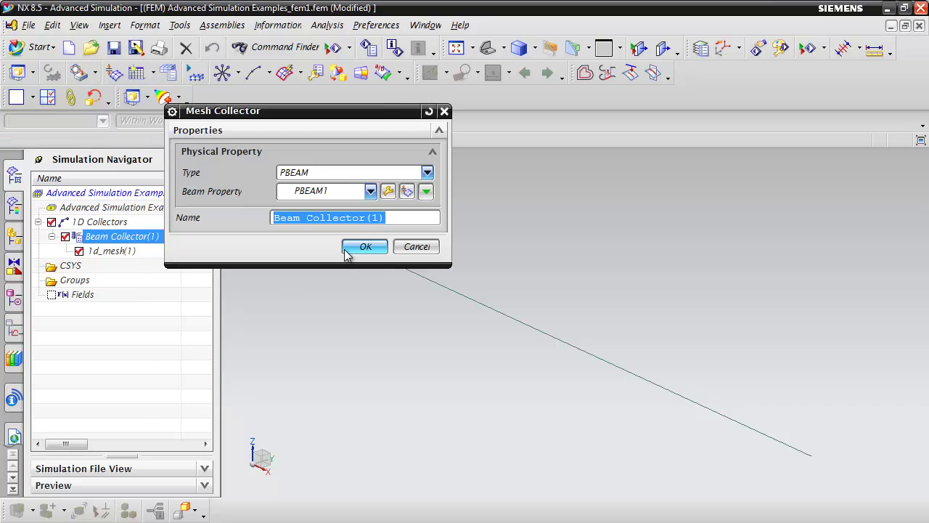
left_click(388, 192)
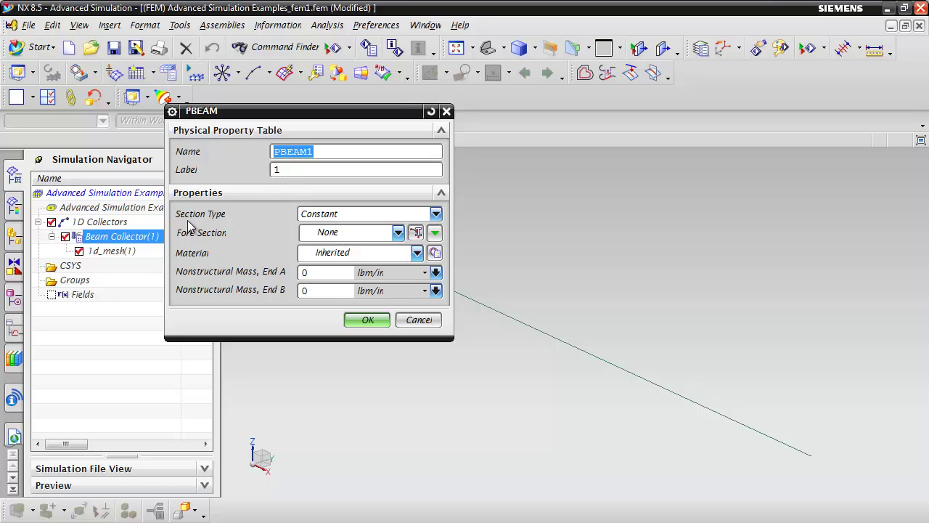
left_click(354, 232)
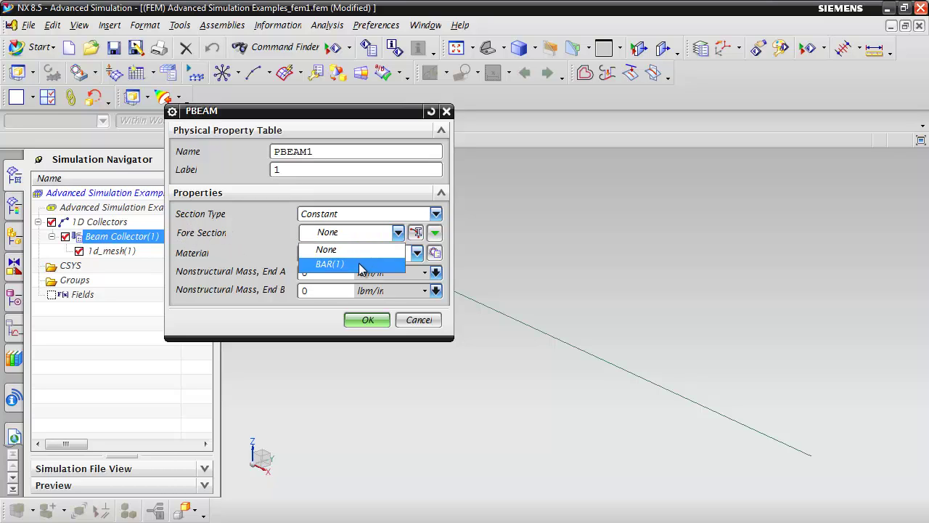
left_click(359, 263)
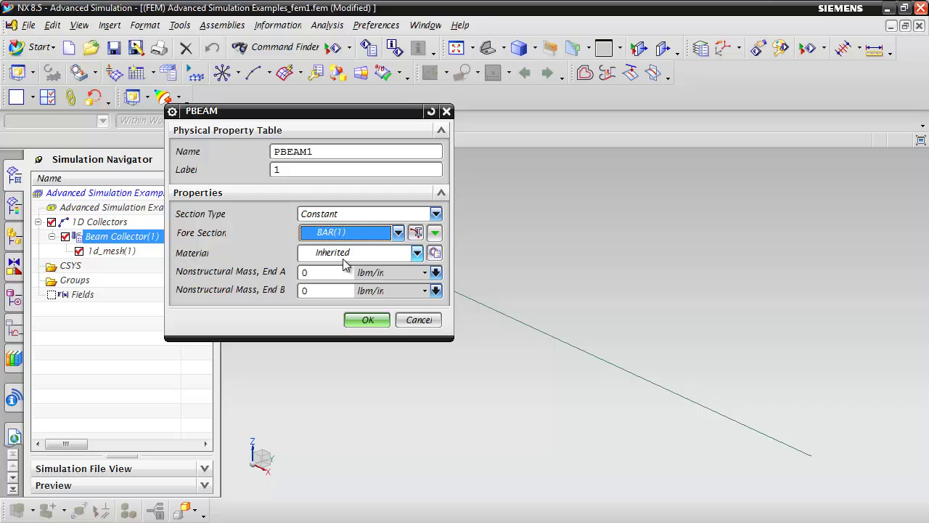
left_click(434, 252)
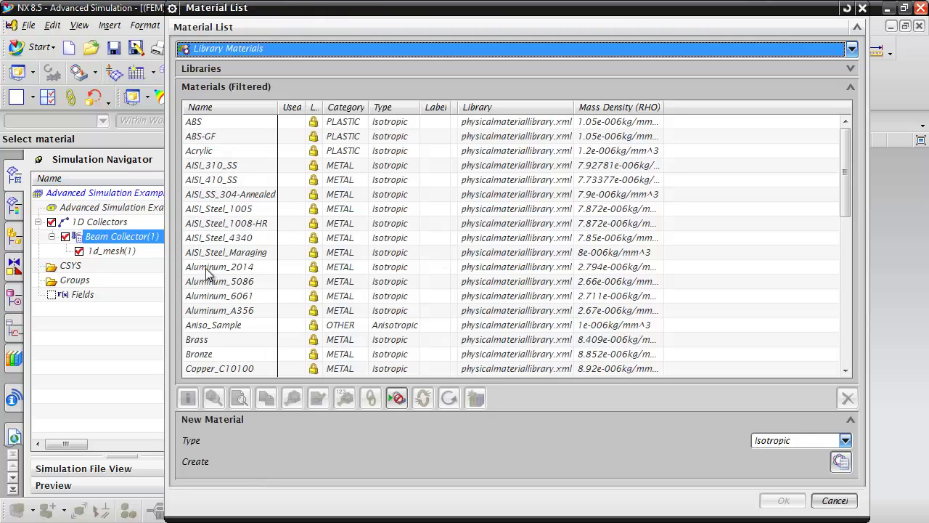
left_click(231, 210)
left_click(784, 501)
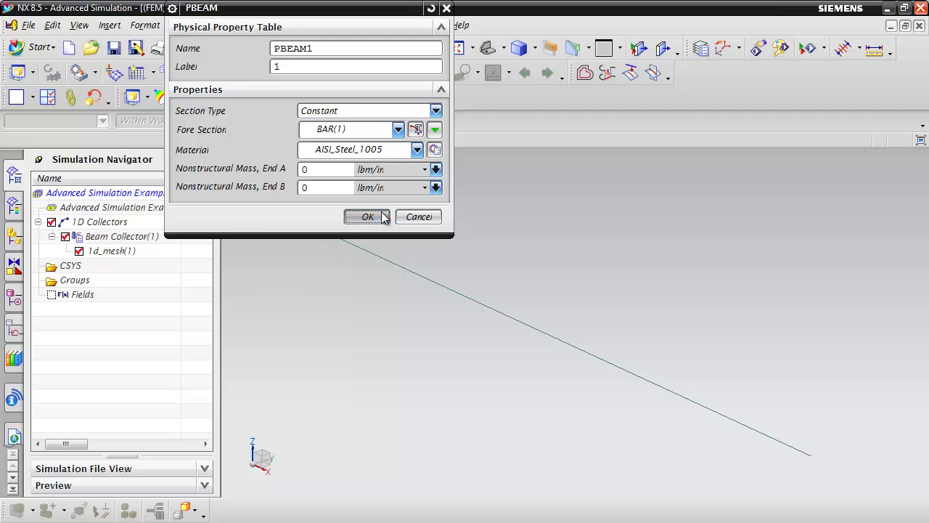
left_click(368, 217)
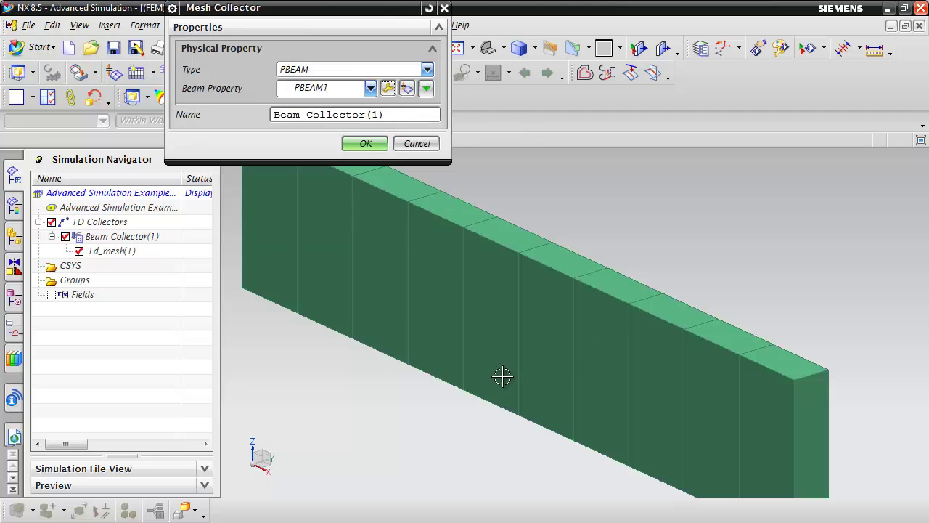
left_click(365, 144)
key("ctrl+f")
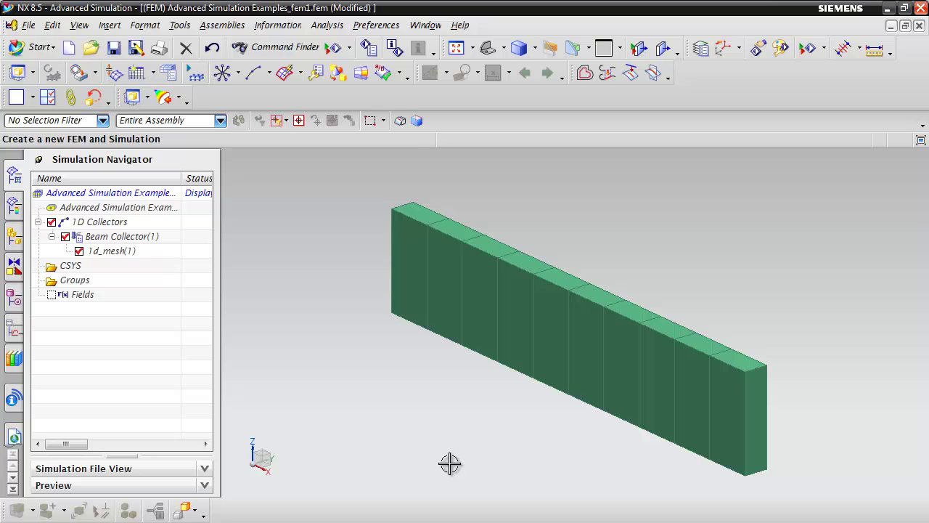
Step: Set the 1d_mesh(1) section orientation element axis to Z so the bar lies flat
right_click(105, 250)
left_click(98, 251)
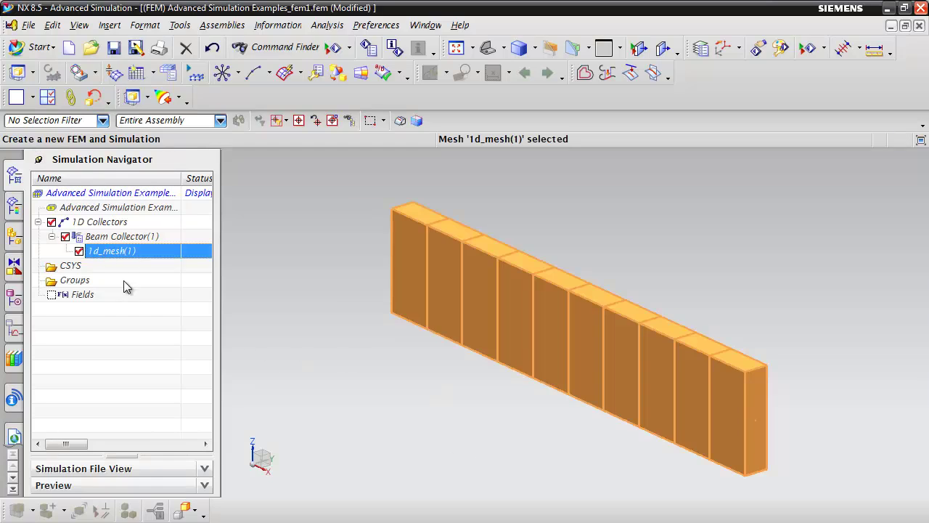
left_click(119, 250)
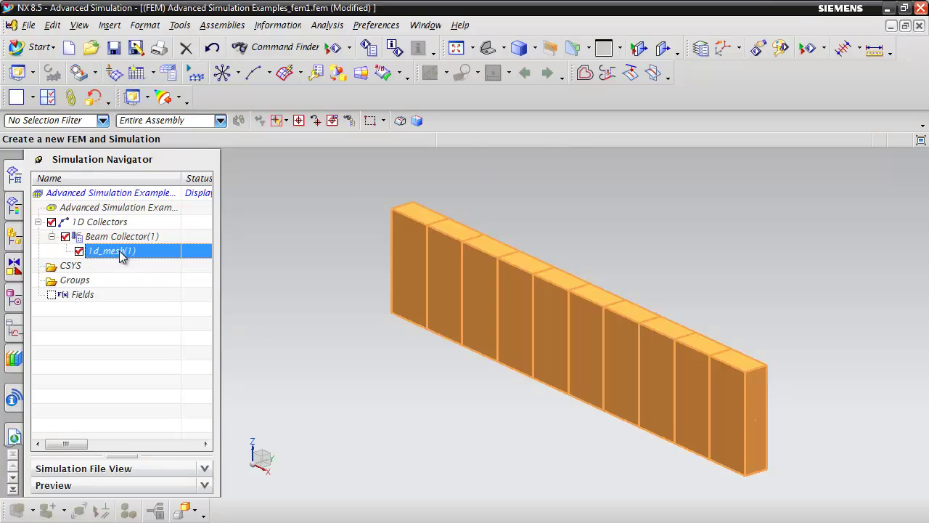
right_click(119, 251)
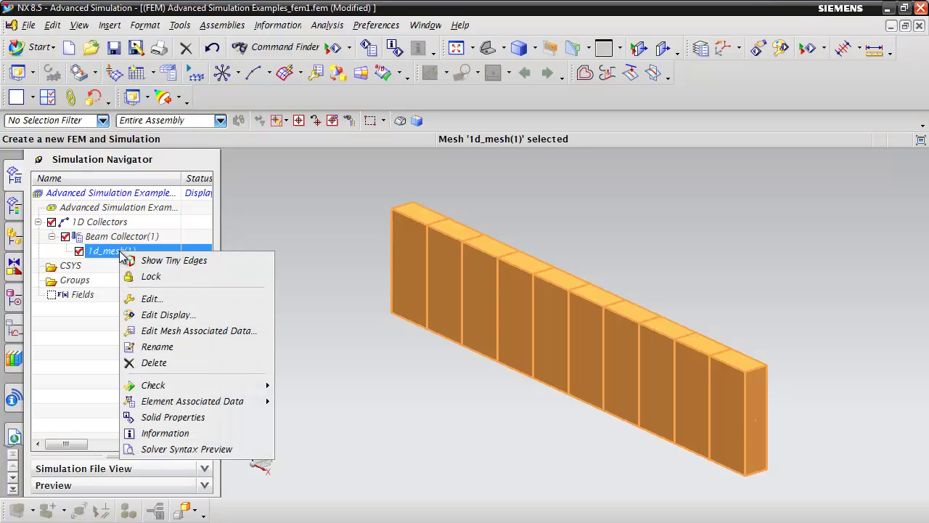
left_click(156, 331)
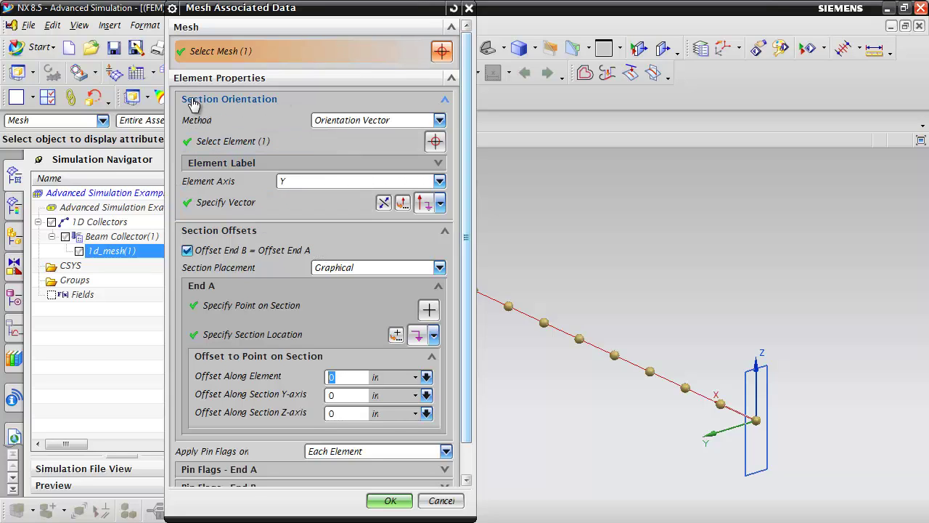
left_click(316, 181)
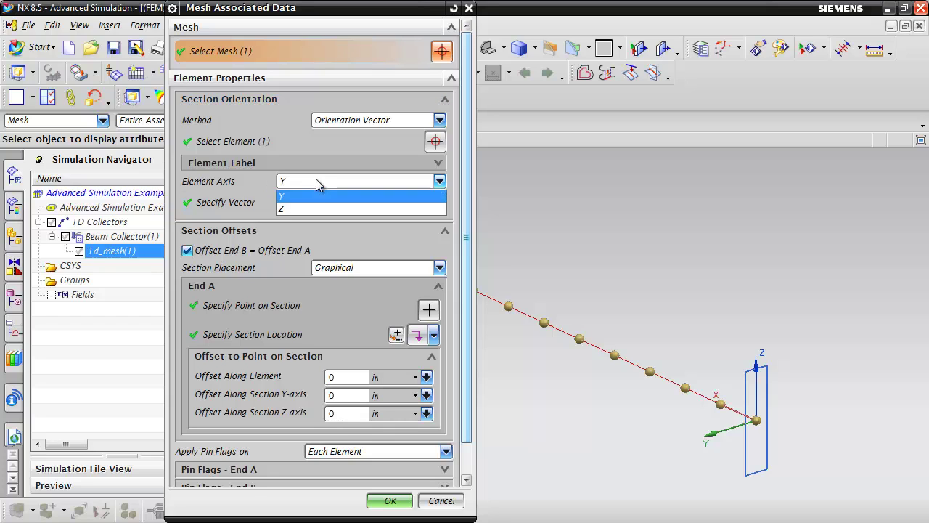
left_click(312, 208)
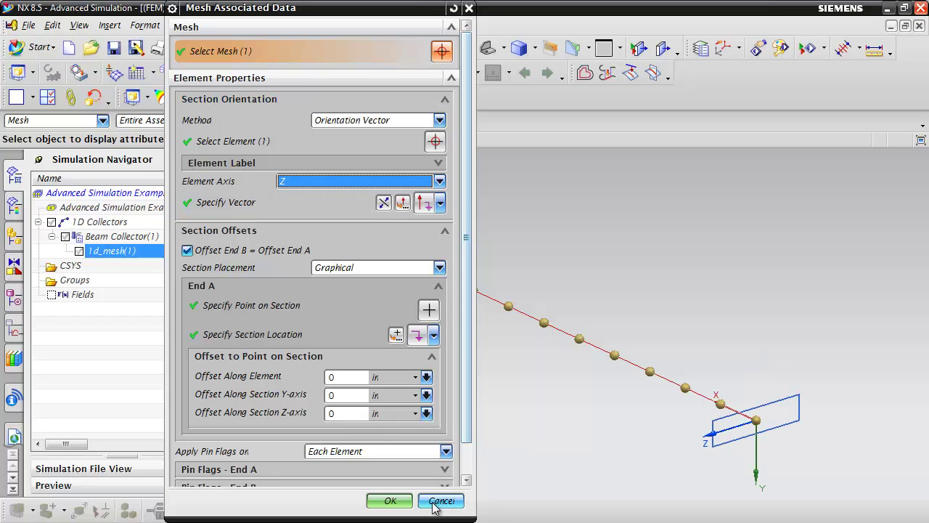
left_click(390, 500)
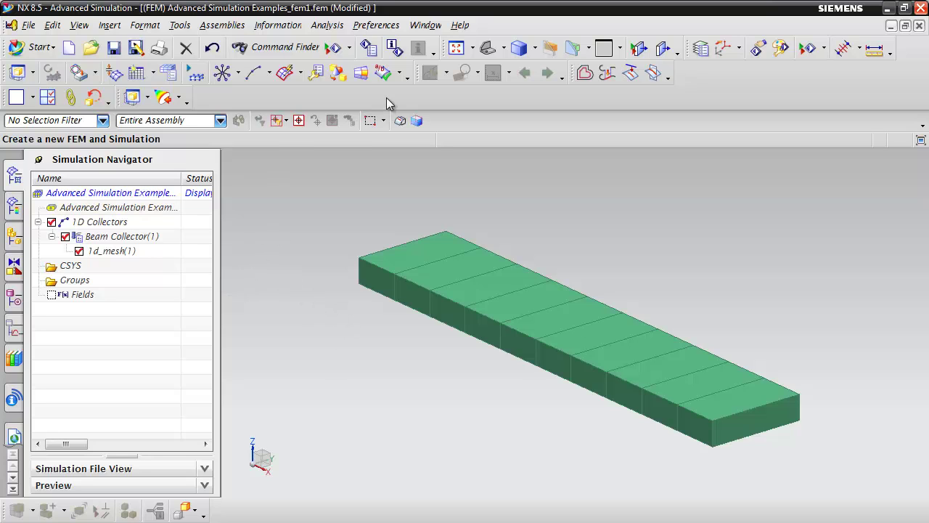
Step: Switch to Advanced Simulation Examples_sim1.sim and open the Constraint Type list
left_click(426, 26)
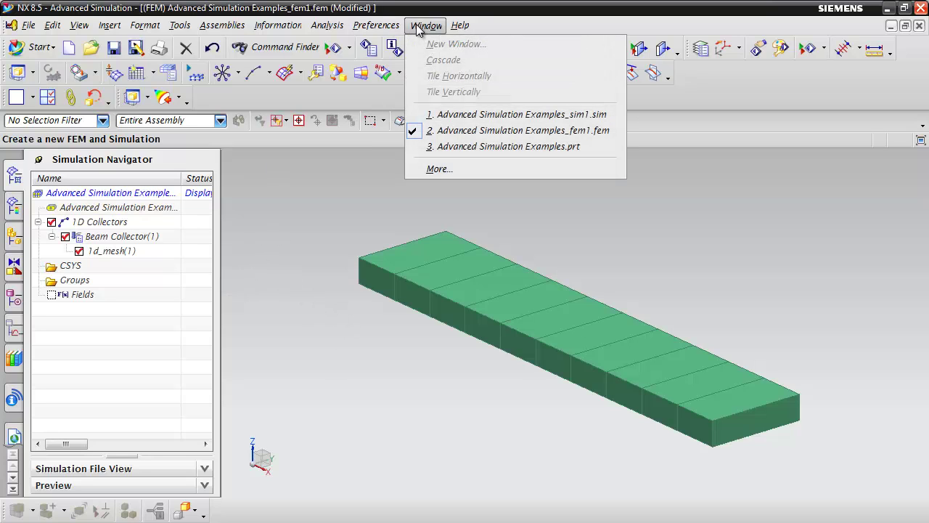
left_click(591, 116)
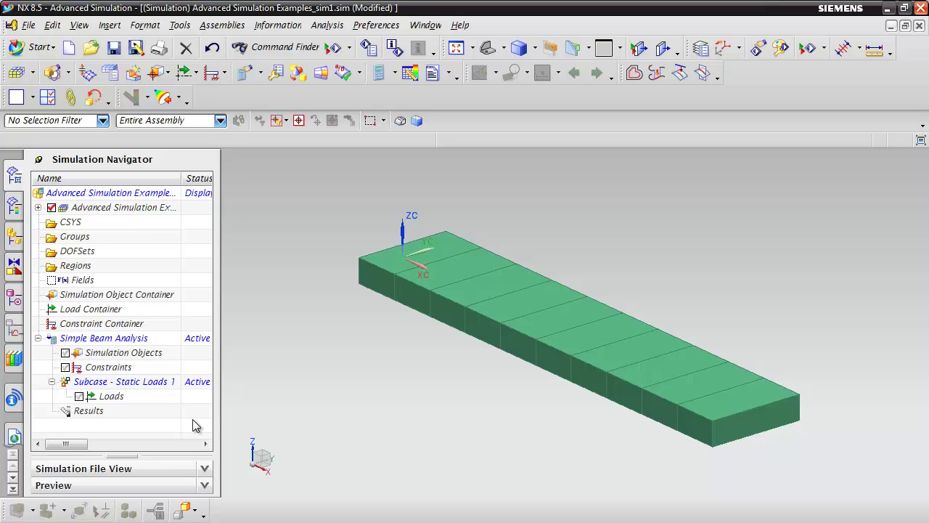
left_click(224, 75)
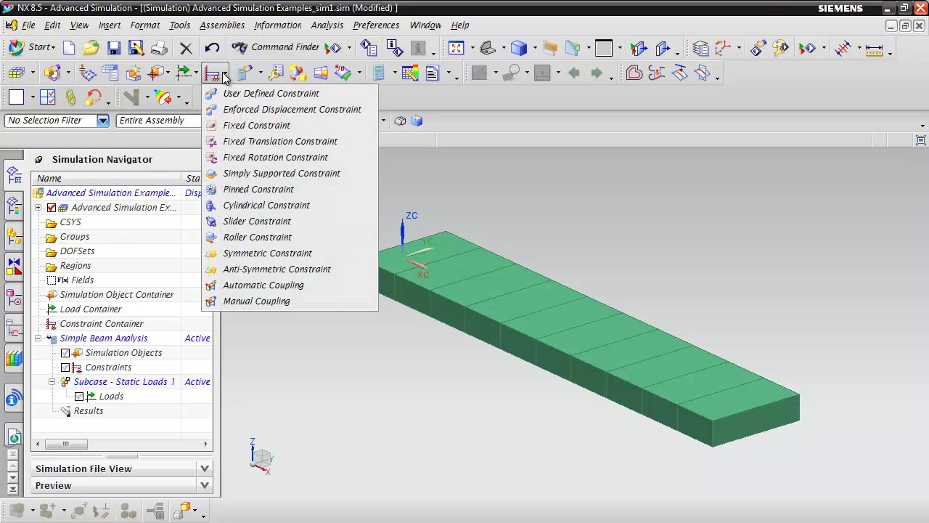
Step: Start a user-defined constraint on the node at the beam's near-end corner
left_click(256, 100)
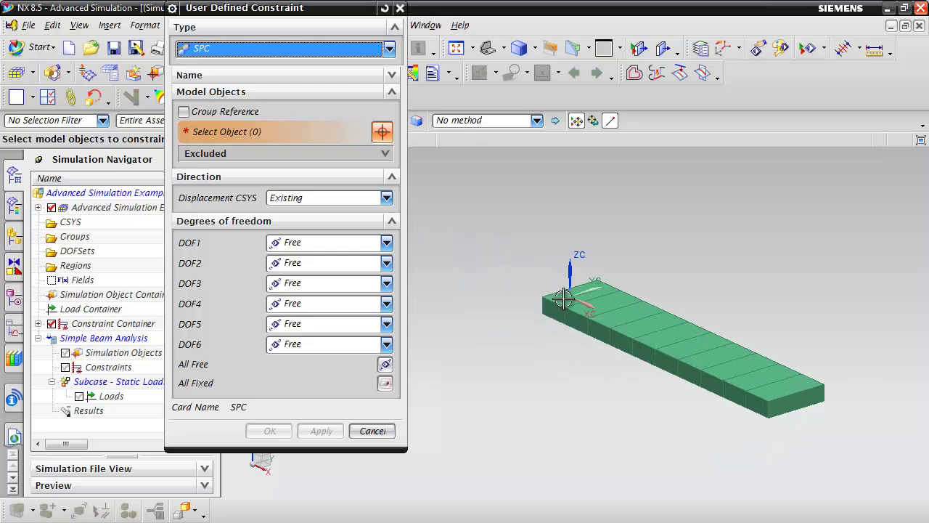
middle_click_drag(541, 342, 611, 376)
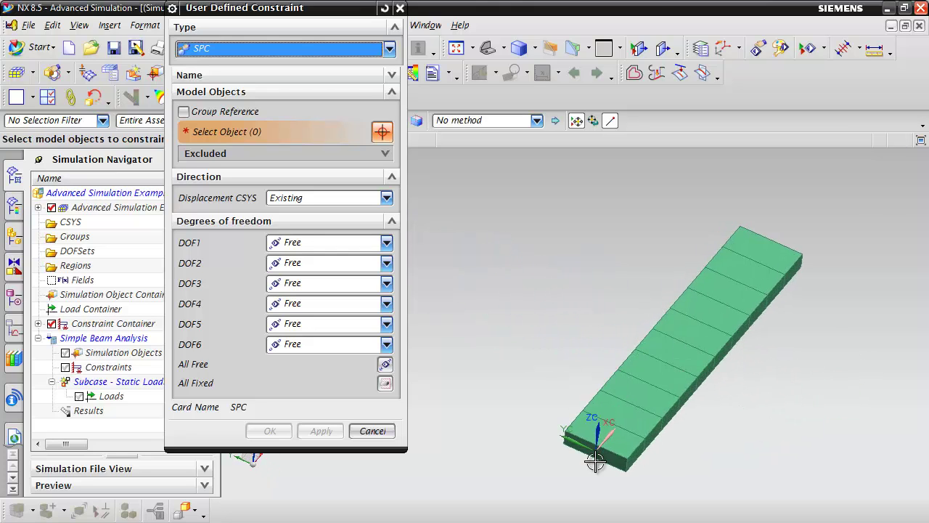
scroll(591, 434, "up", 5)
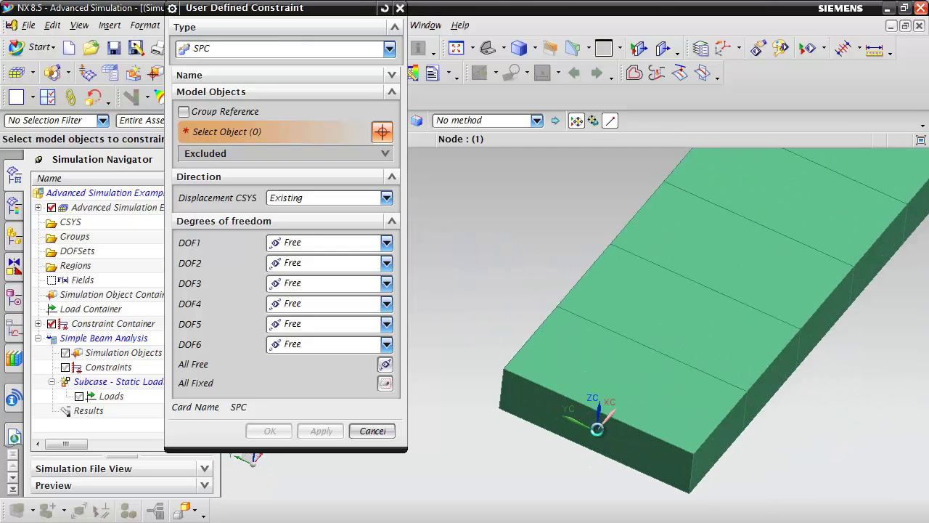
left_click(592, 428)
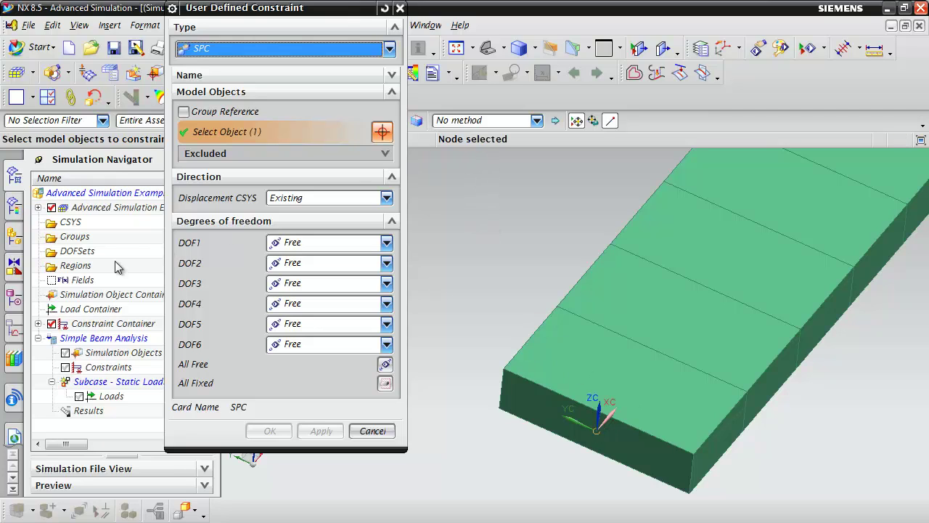
Step: Fix DOF2, DOF3, DOF4 and DOF6, leaving DOF1 and DOF5 free, and create the constraint
left_click(297, 267)
left_click(294, 294)
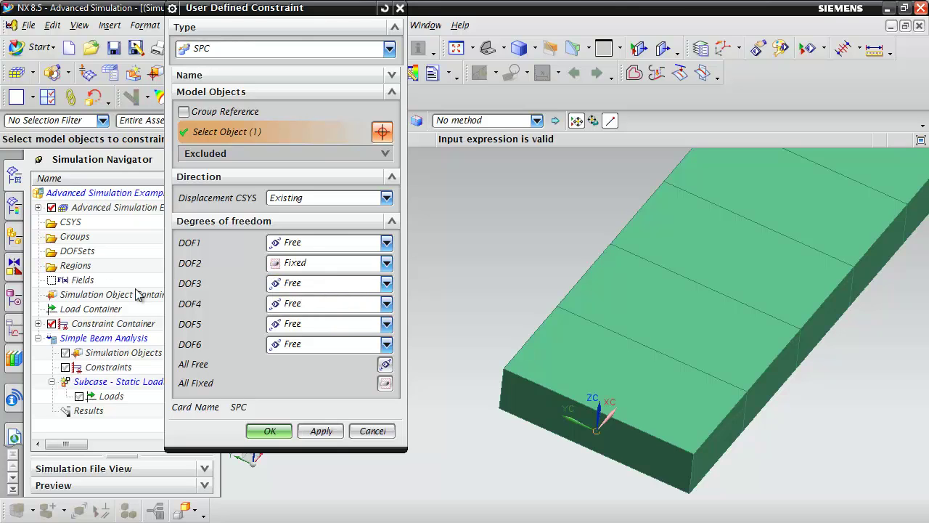
left_click(313, 285)
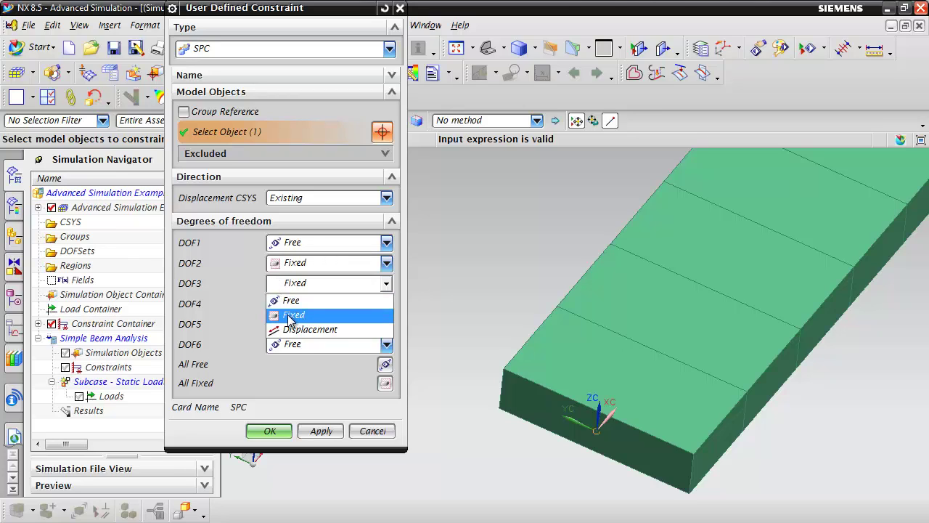
left_click(290, 316)
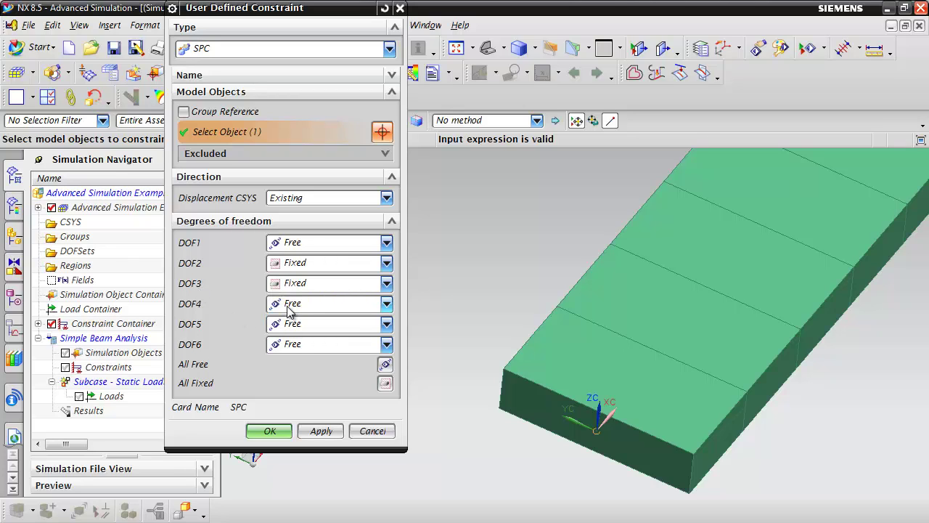
left_click(290, 310)
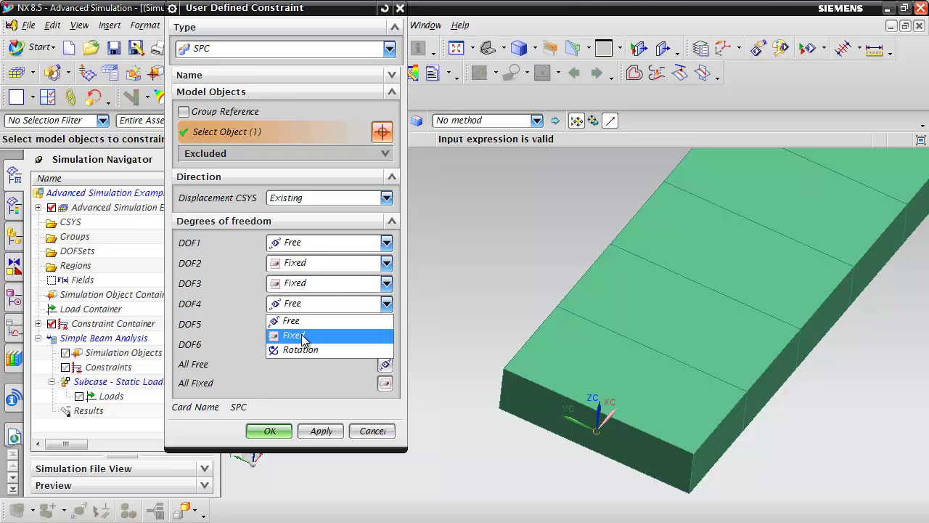
left_click(303, 339)
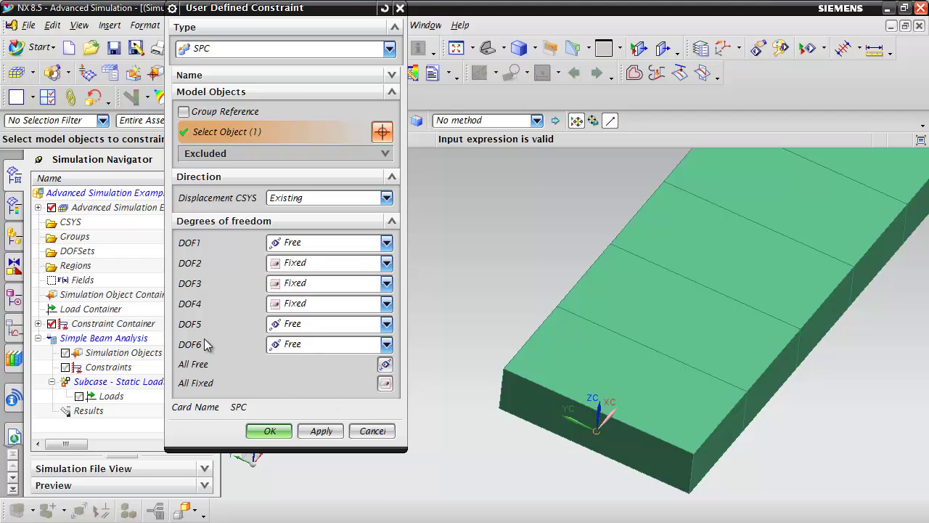
left_click(309, 349)
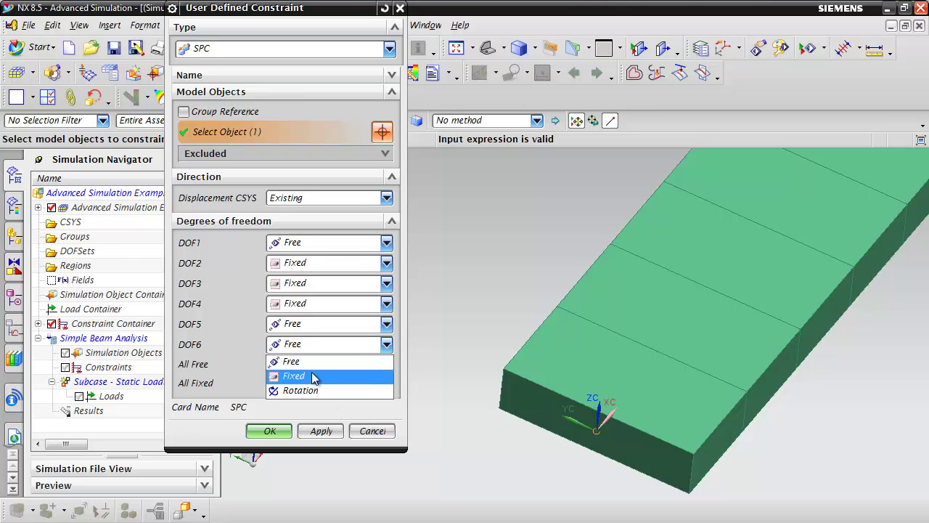
left_click(314, 377)
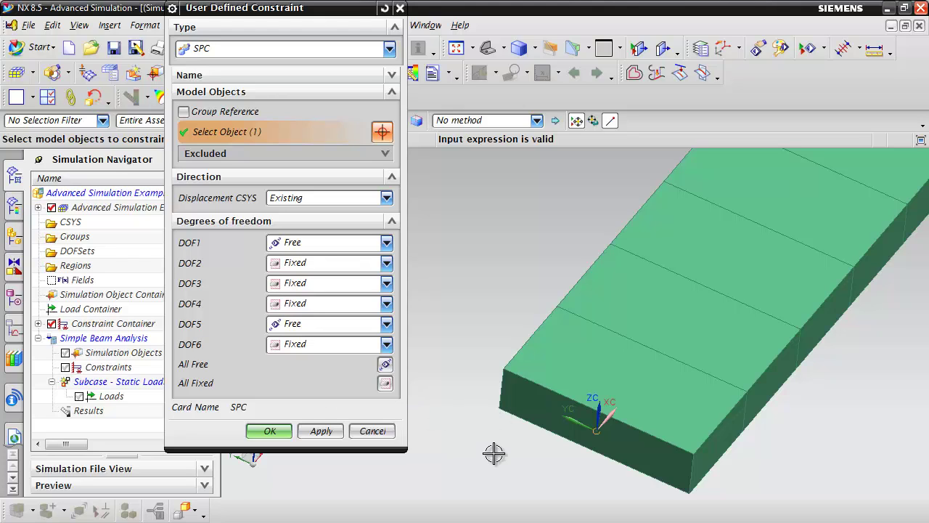
left_click(265, 431)
middle_click_drag(313, 409, 305, 387)
middle_click_drag(369, 424, 367, 396)
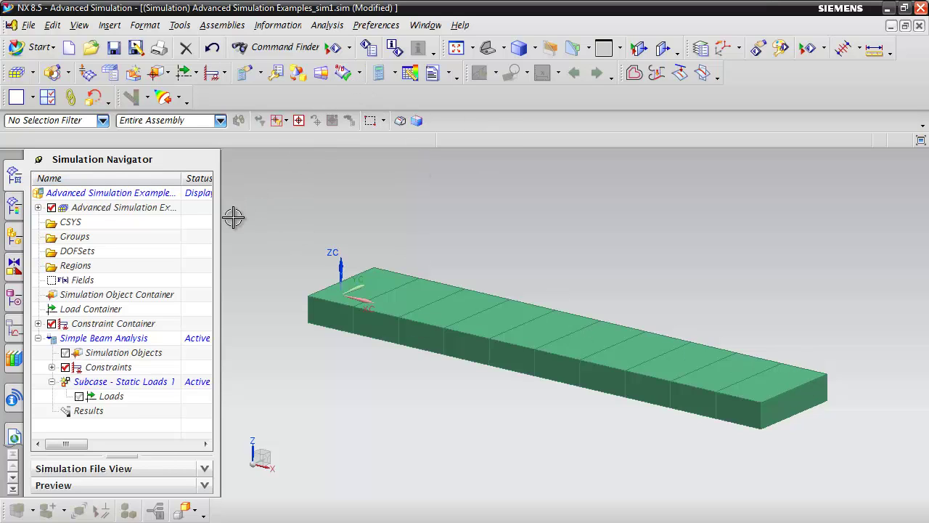
Step: Add a user-defined constraint on the far-end node with only DOF1 and DOF5 fixed
left_click(226, 80)
left_click(226, 92)
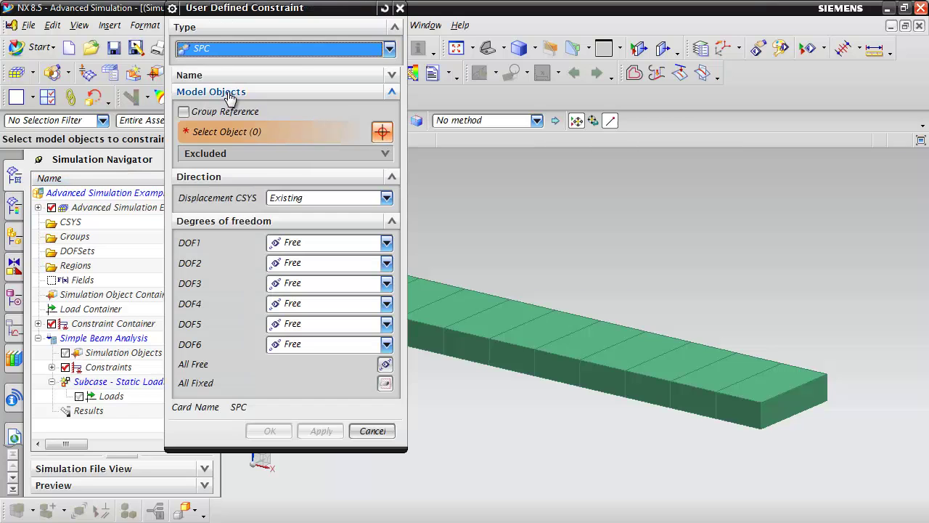
left_click(795, 400)
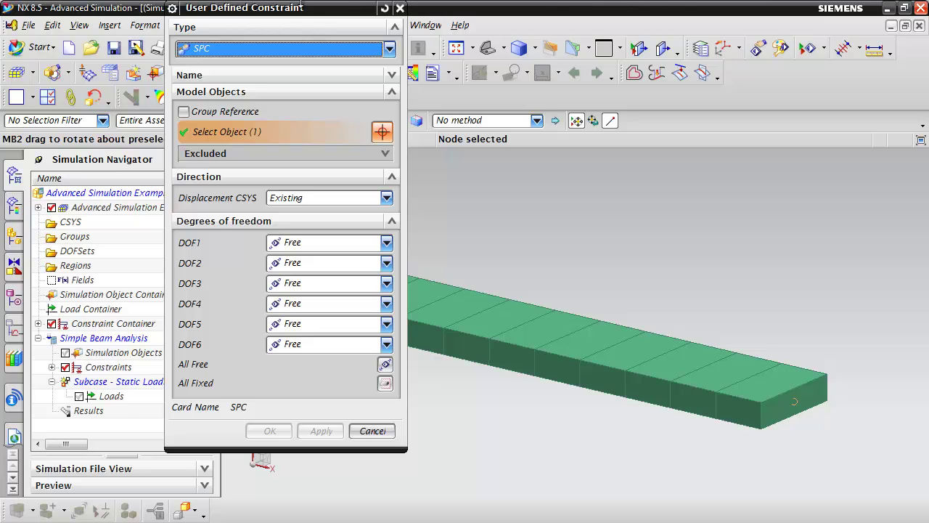
left_click_drag(298, 8, 134, 13)
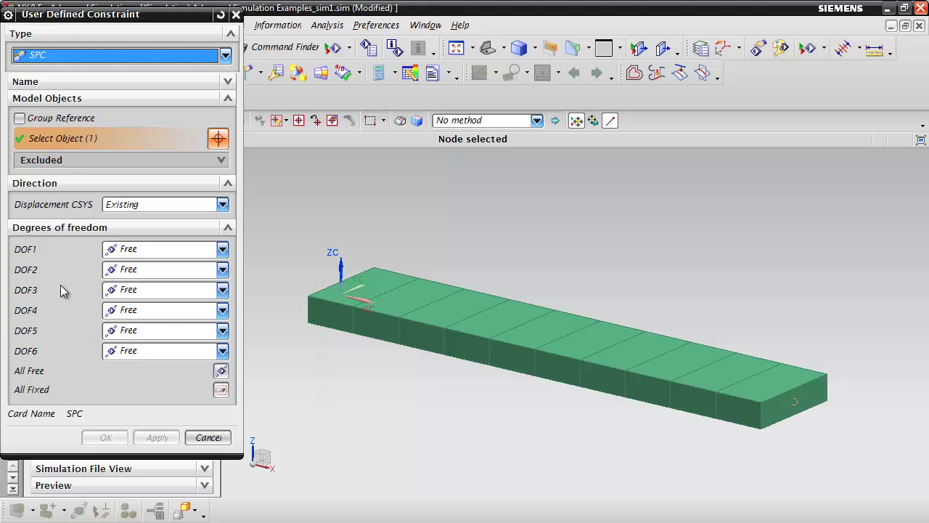
left_click(126, 251)
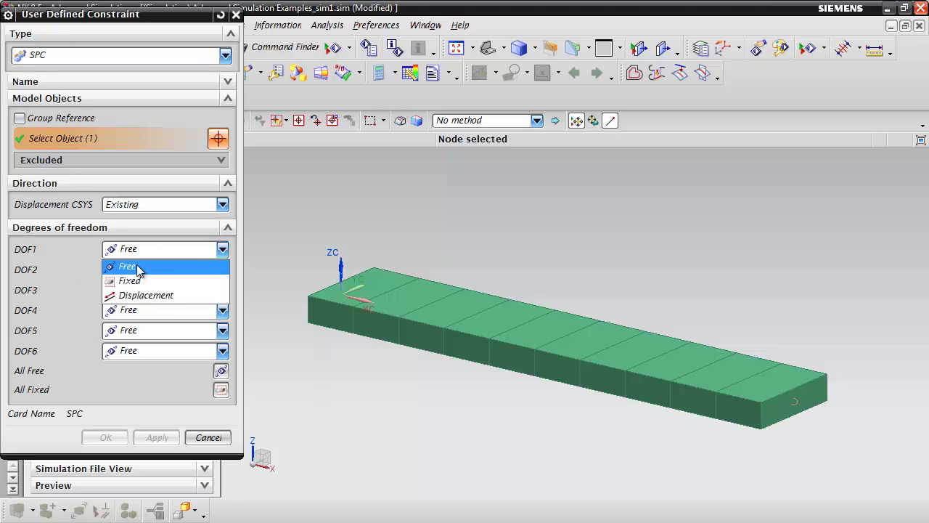
left_click(141, 283)
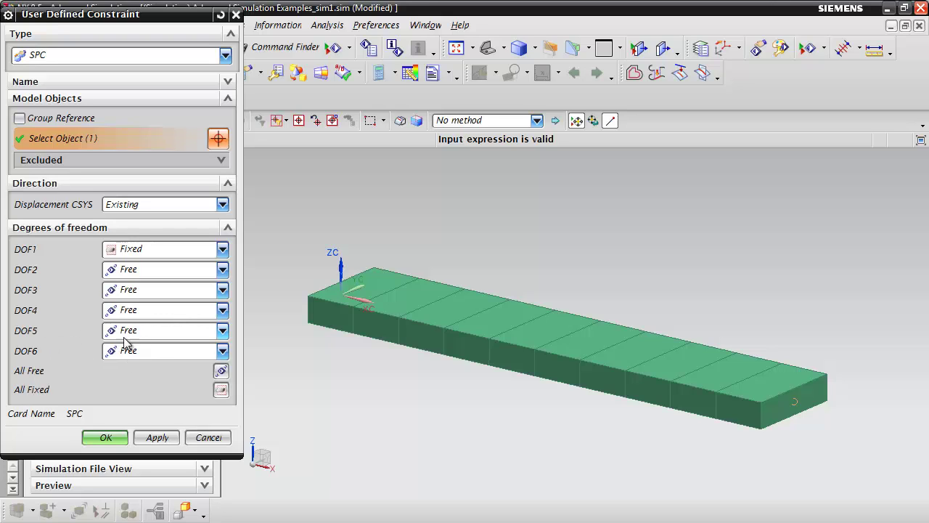
left_click(138, 331)
left_click(156, 360)
left_click(106, 439)
mouse_move(436, 394)
middle_mouse_down()
mouse_move(432, 404)
mouse_move(443, 397)
middle_mouse_up()
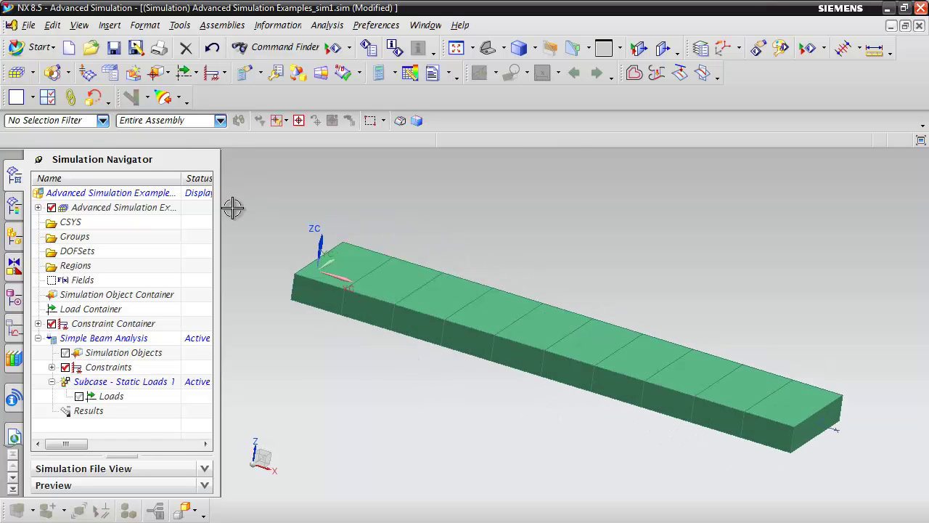
Step: Start a Pressure load of type On beams, with Properties collapsed
left_click(198, 74)
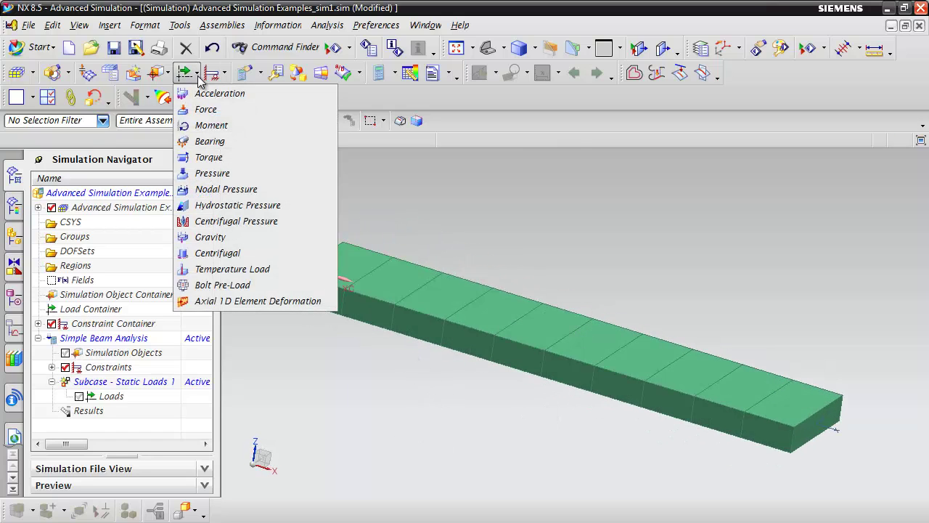
left_click(211, 173)
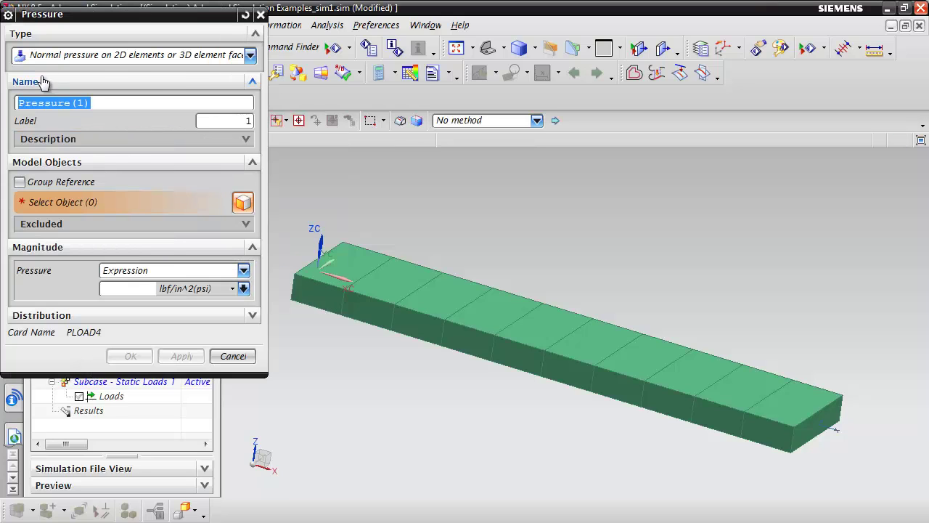
left_click(43, 56)
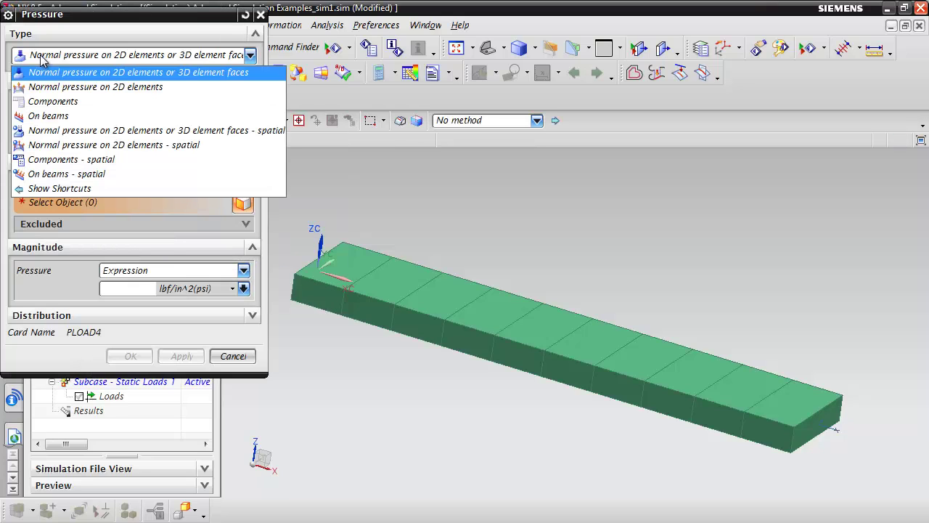
left_click(47, 117)
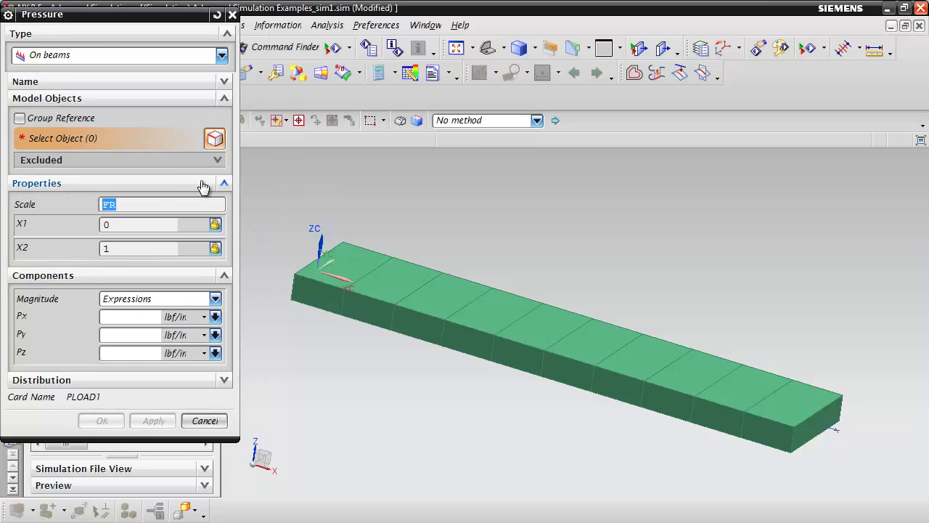
left_click(221, 183)
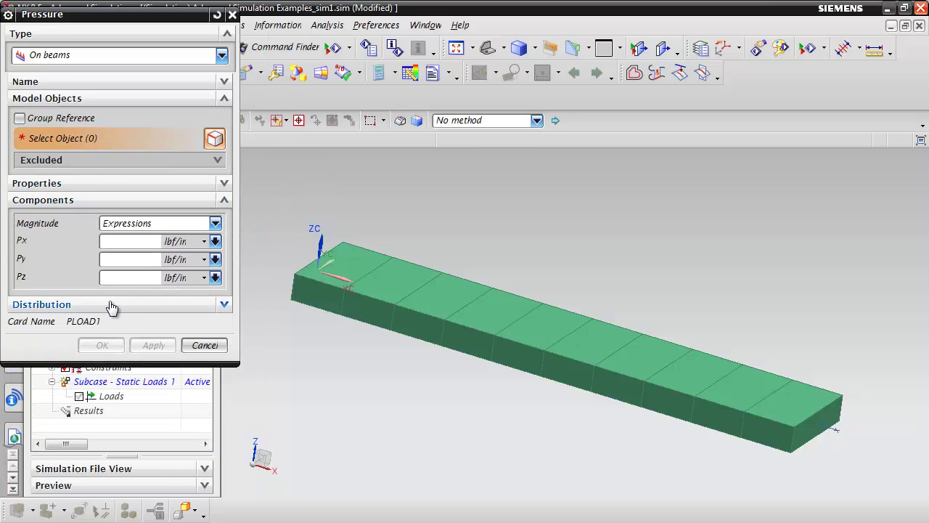
Step: Box-select all ten beam elements and apply the pressure with Pz = -20
left_click(390, 289)
left_click(430, 307)
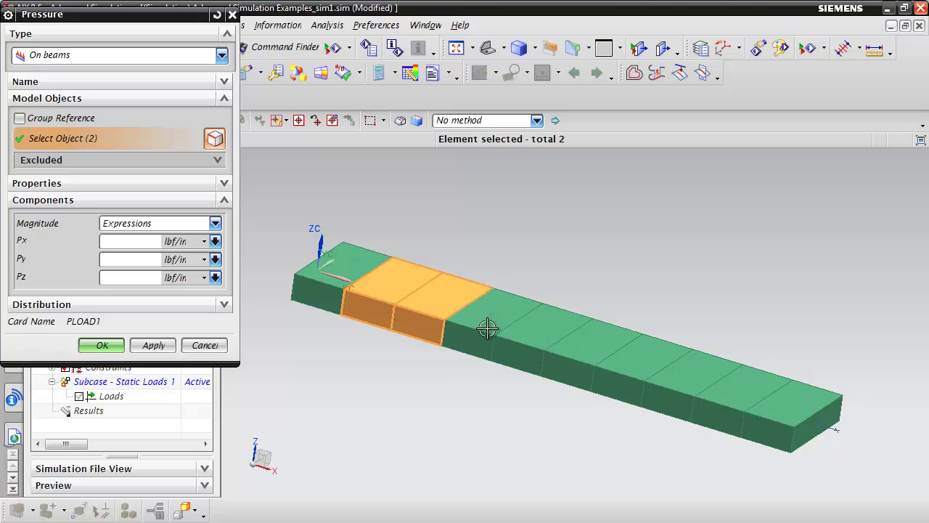
left_click(483, 326)
left_click(552, 336)
left_click(593, 353)
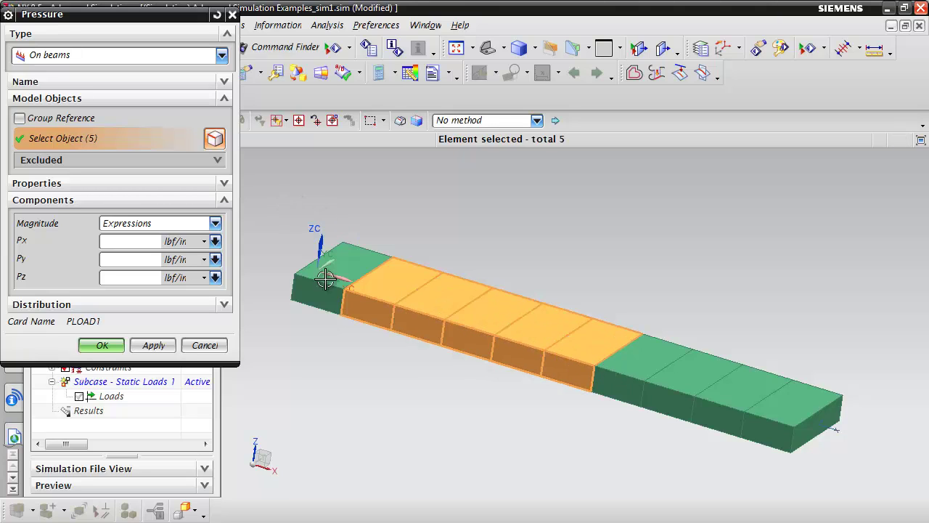
left_click_drag(280, 207, 850, 473)
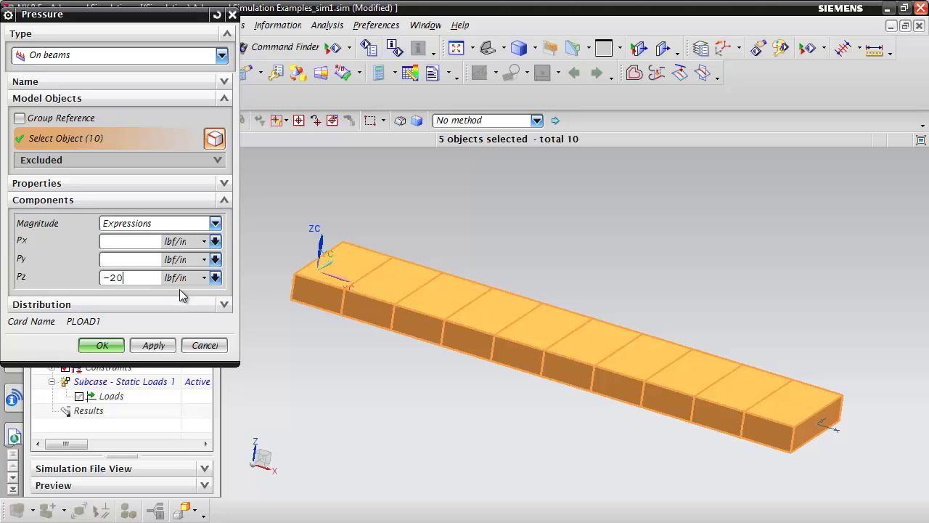
left_click(106, 347)
middle_click_drag(432, 357, 435, 330)
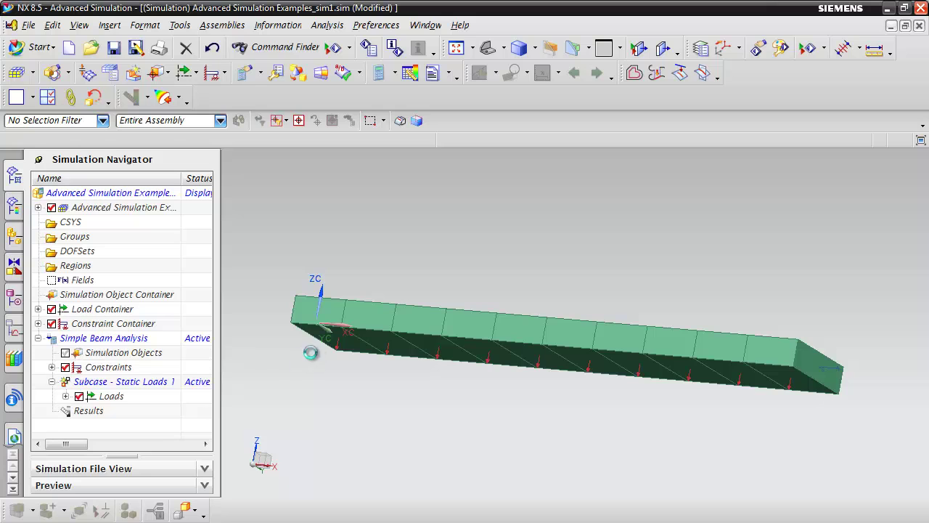
Step: Run the NX Nastran solve on Simple Beam Analysis
middle_click_drag(290, 356, 327, 334)
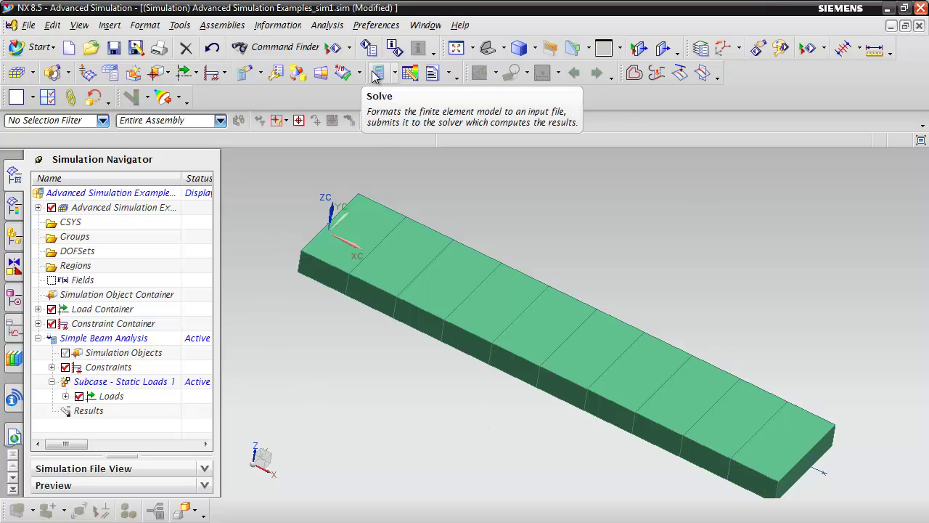
left_click(378, 73)
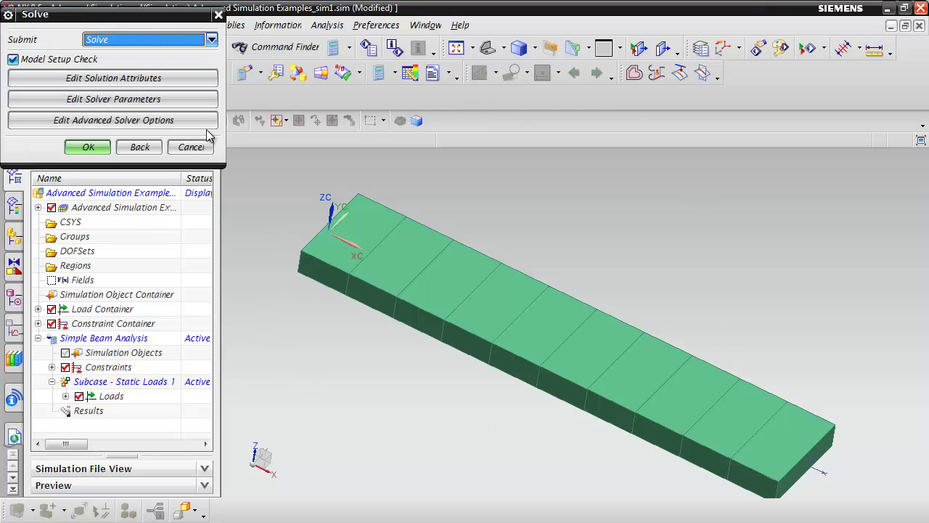
left_click(91, 147)
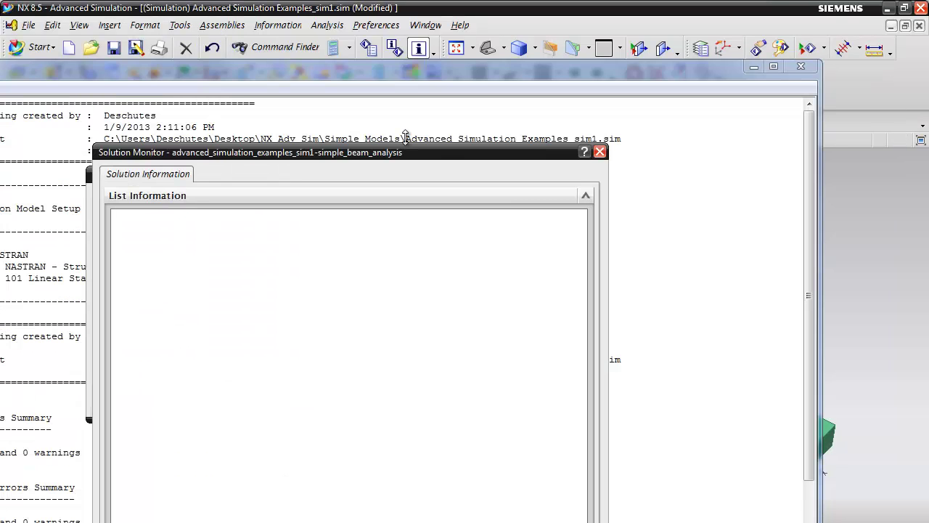
Step: Confirm the job shows Completed, then close the job monitor, solution monitor and information window
left_click_drag(435, 154, 510, 94)
left_click(115, 176)
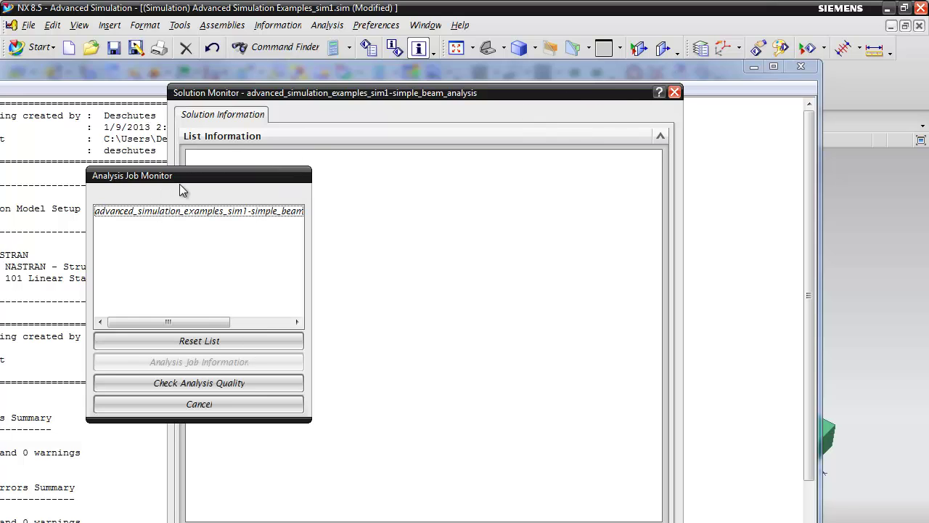
left_click(270, 323)
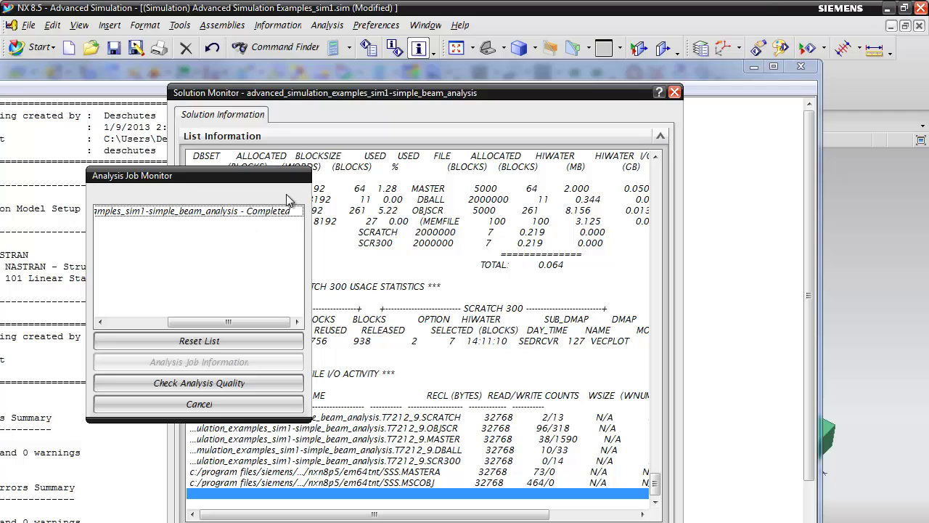
mouse_move(276, 322)
left_mouse_down()
mouse_move(215, 322)
mouse_move(276, 322)
left_mouse_up()
left_click(199, 403)
left_click(675, 92)
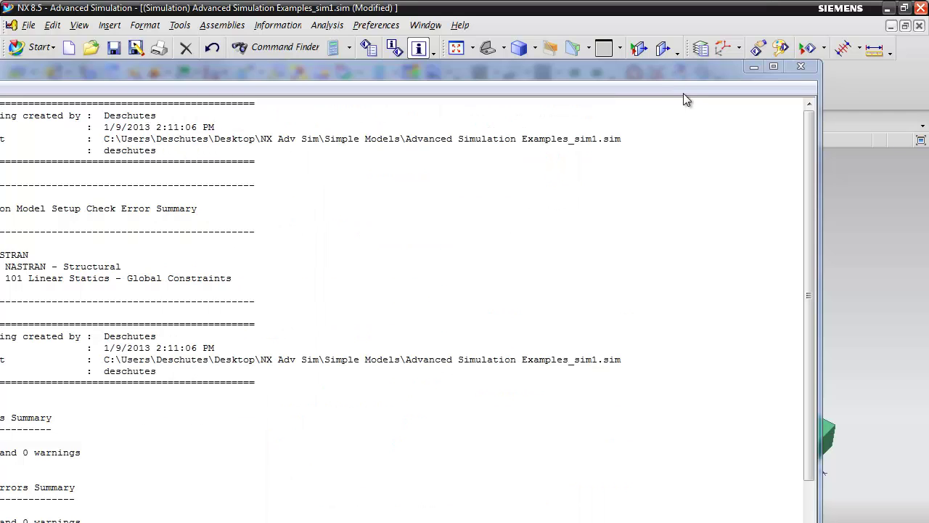
left_click(802, 78)
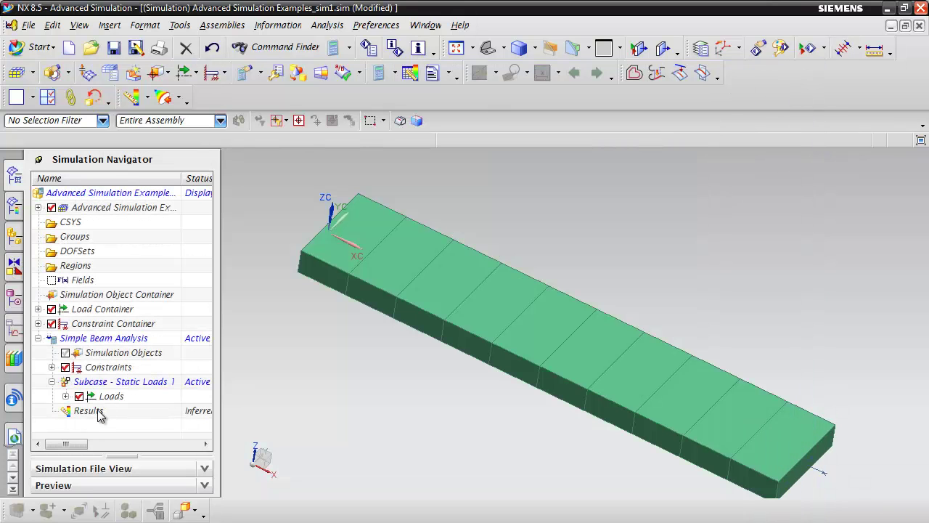
Step: Open the results and plot Stress - Element-Nodal Von-Mises on the beam
double_click(98, 411)
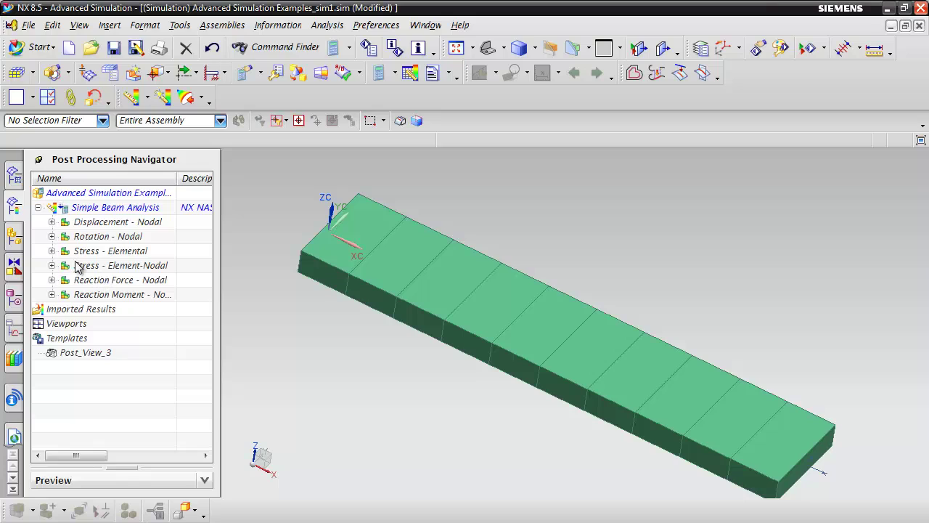
left_click(52, 265)
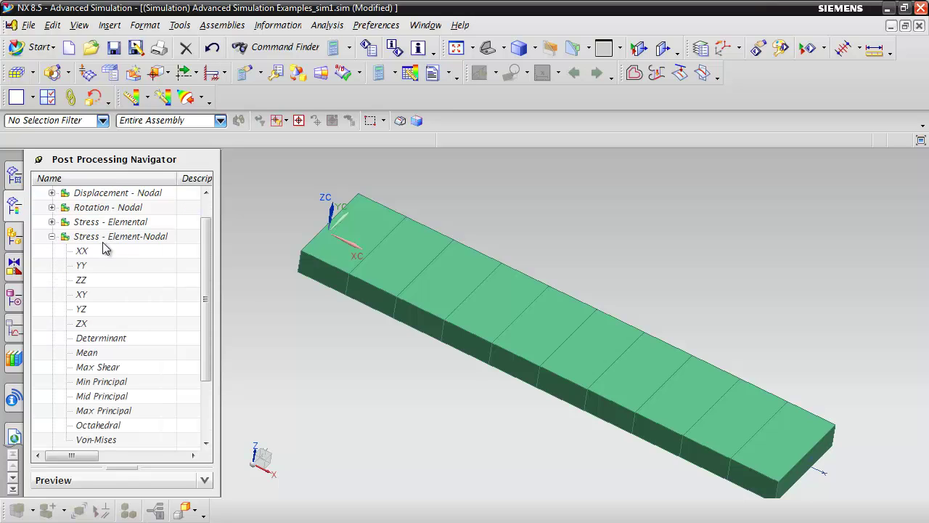
scroll(208, 338, "down", 2)
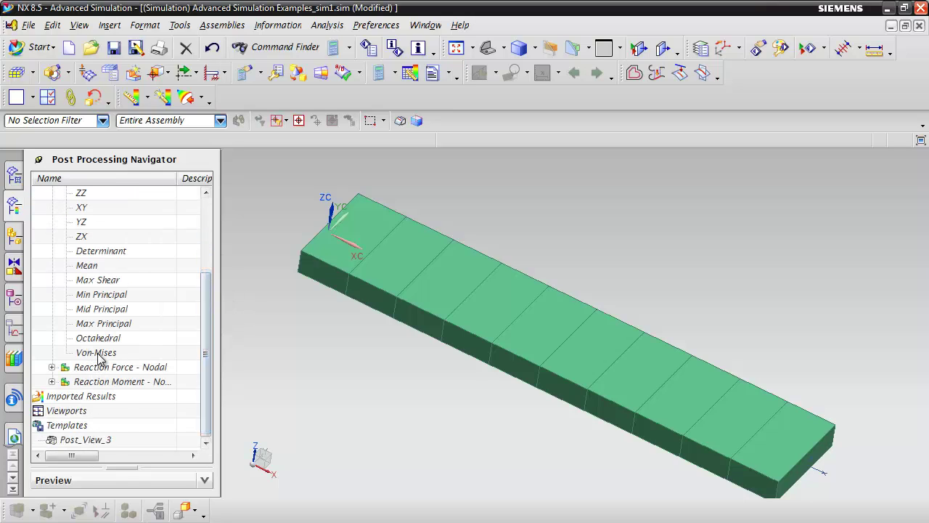
double_click(117, 353)
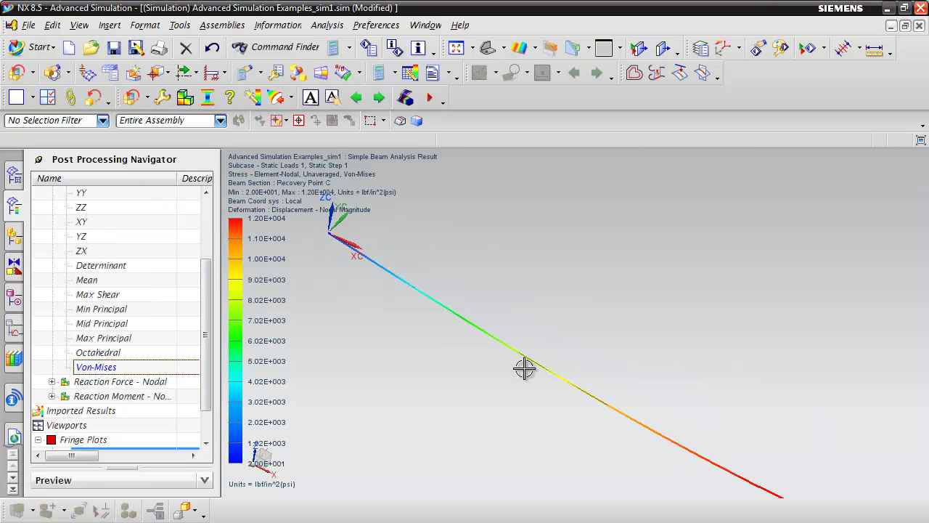
middle_click_drag(357, 378, 358, 355)
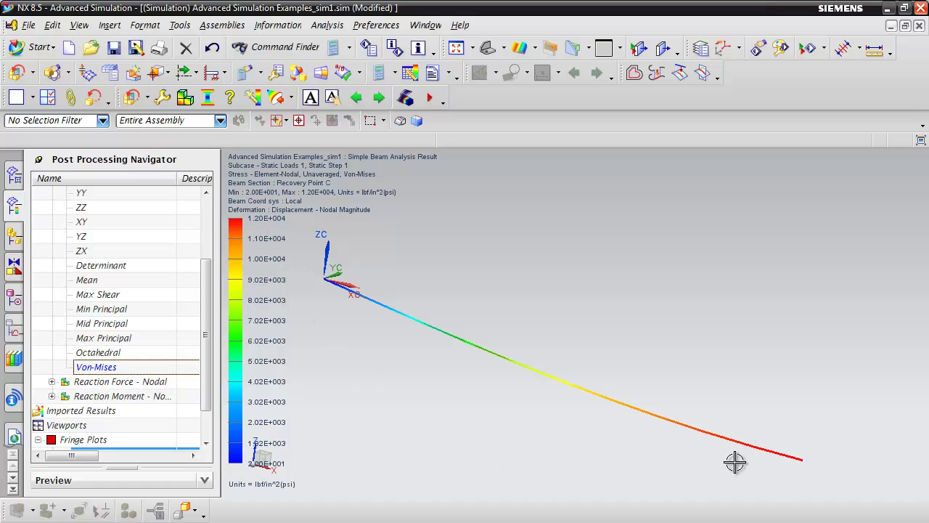
mouse_move(618, 434)
middle_mouse_down()
mouse_move(631, 388)
mouse_move(614, 416)
mouse_move(336, 193)
middle_mouse_up()
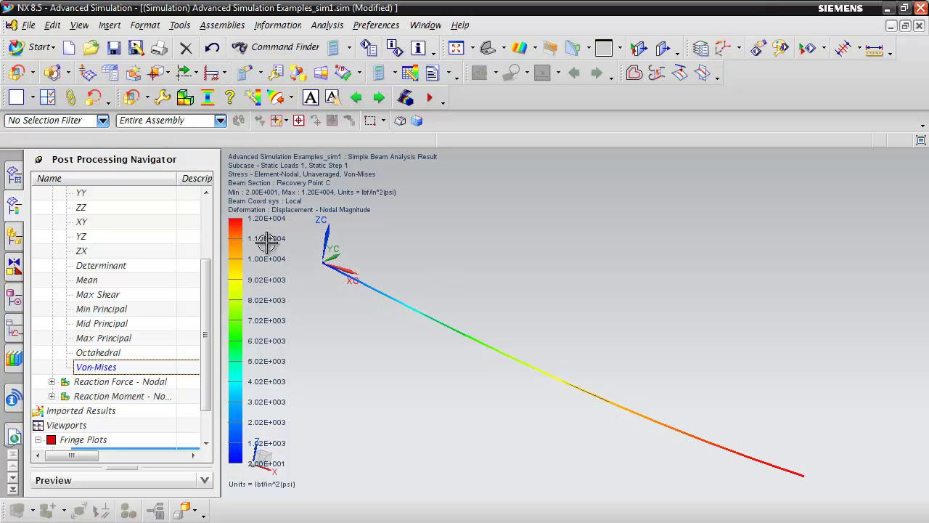
Step: Turn on Show undeformed model in Post View, then return to the model and Simulation Navigator
left_click(162, 97)
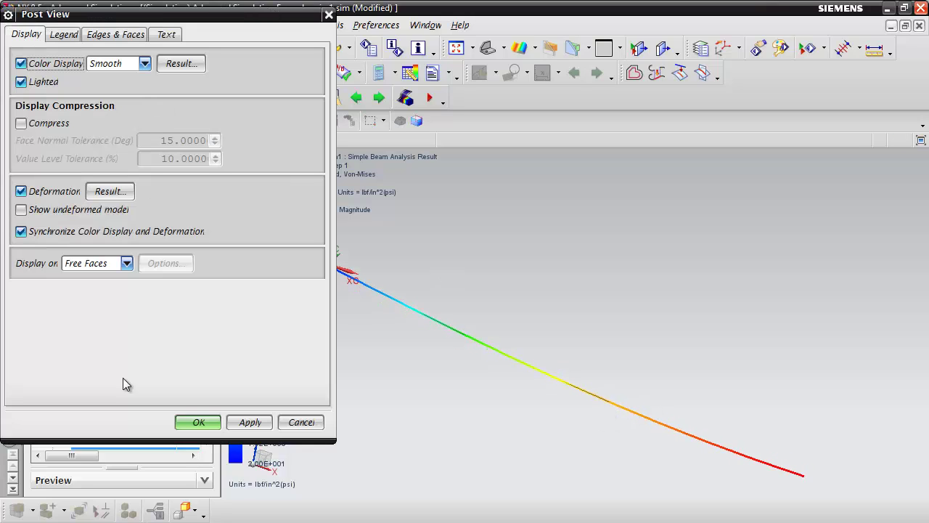
left_click(21, 209)
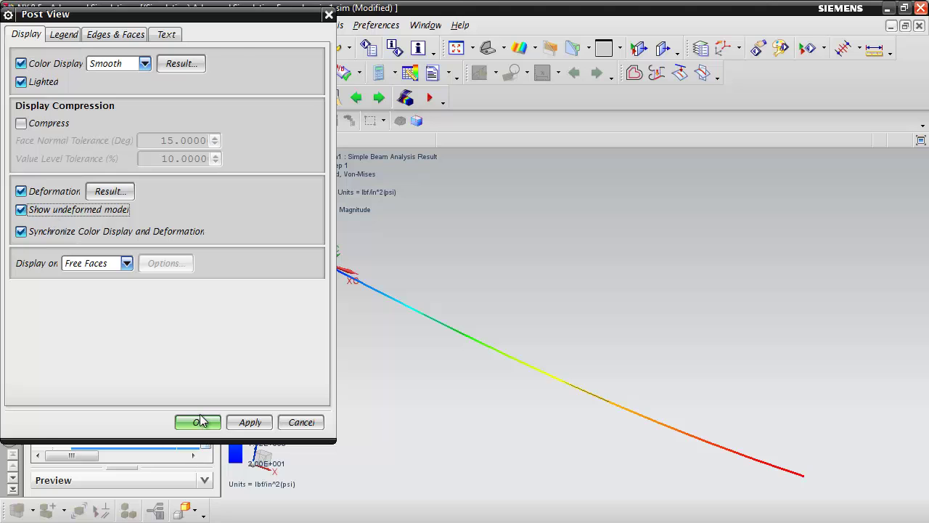
left_click(198, 421)
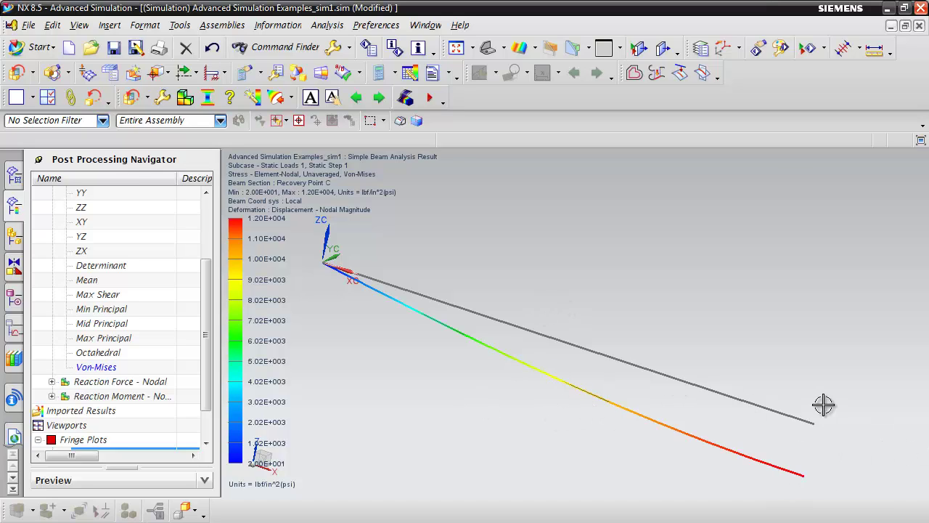
left_click(94, 97)
left_click(15, 177)
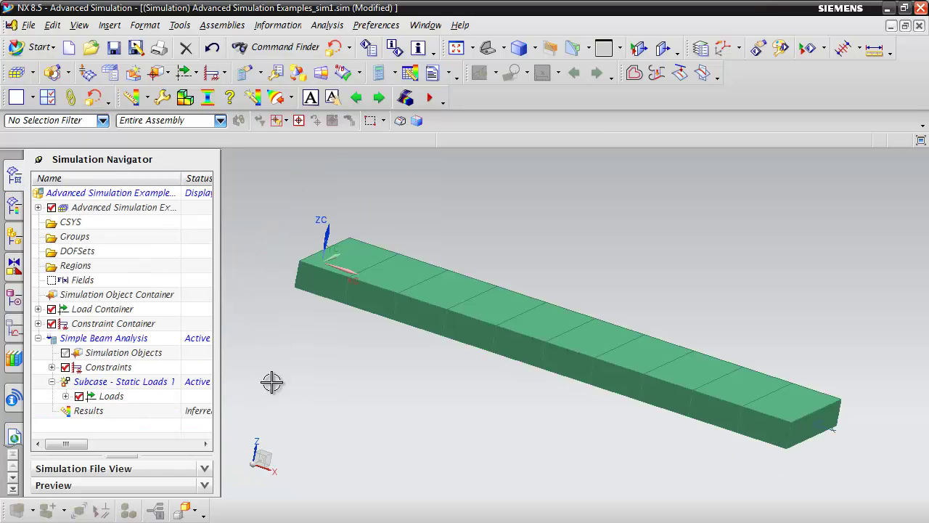
Step: Enable the FORCE request in Simple Beam Analysis's case control output requests and confirm
left_click(74, 341)
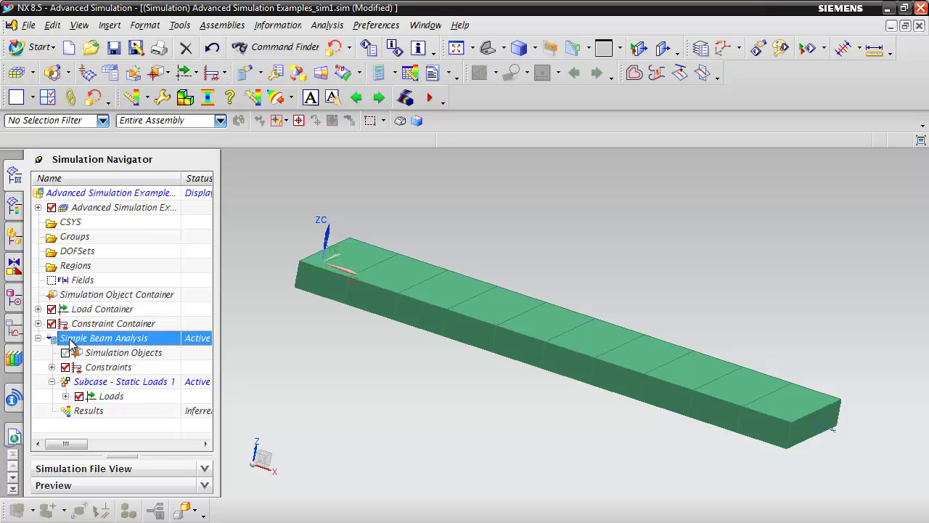
right_click(71, 343)
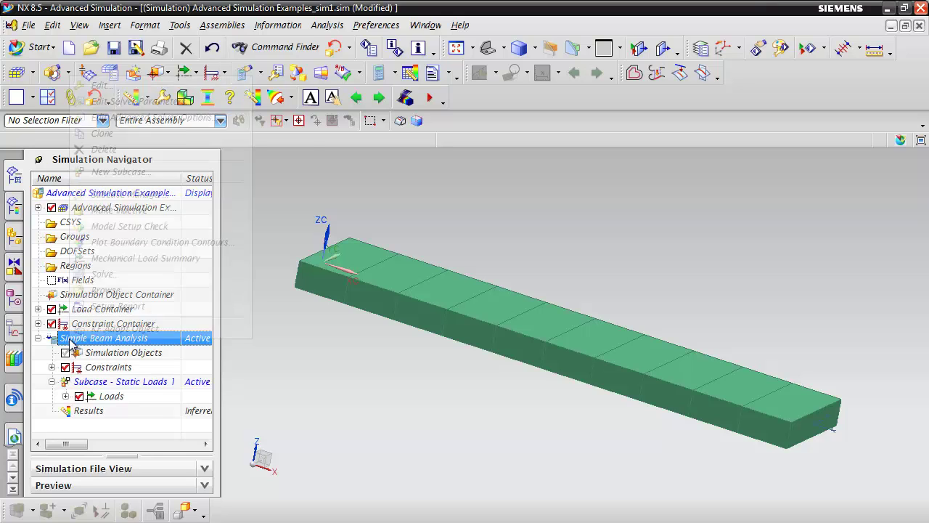
left_click(105, 86)
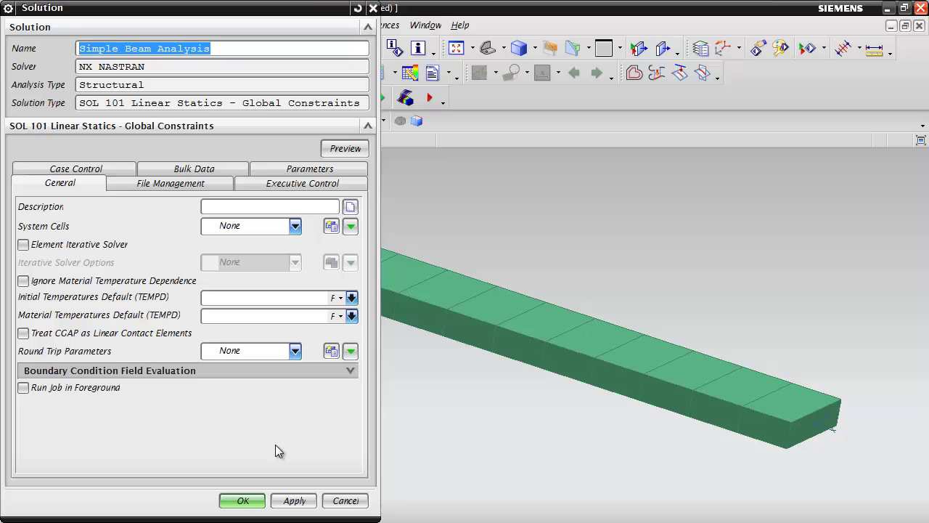
left_click(89, 172)
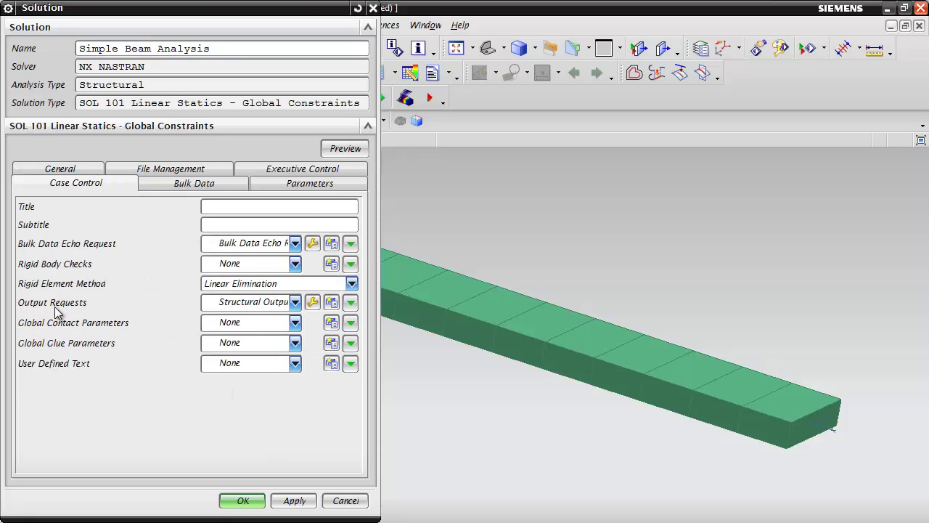
left_click(312, 304)
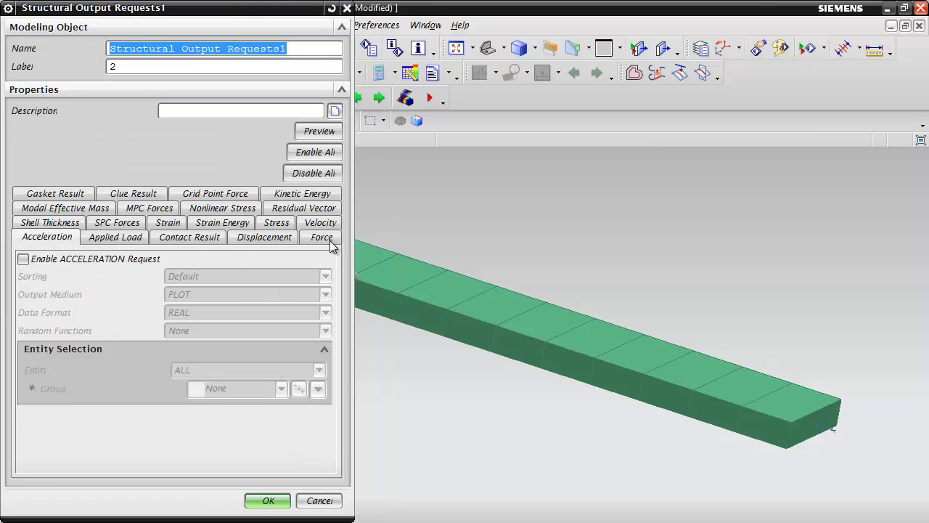
left_click(323, 239)
left_click(35, 260)
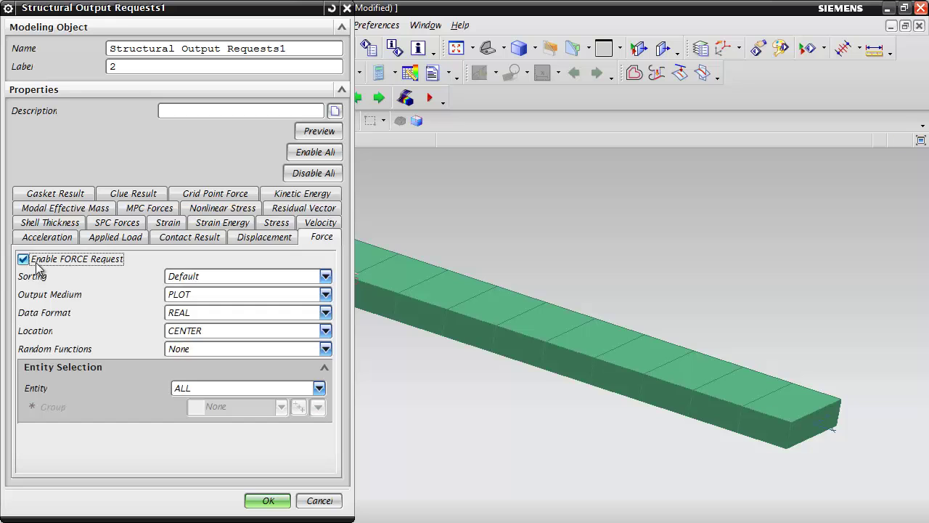
left_click(259, 500)
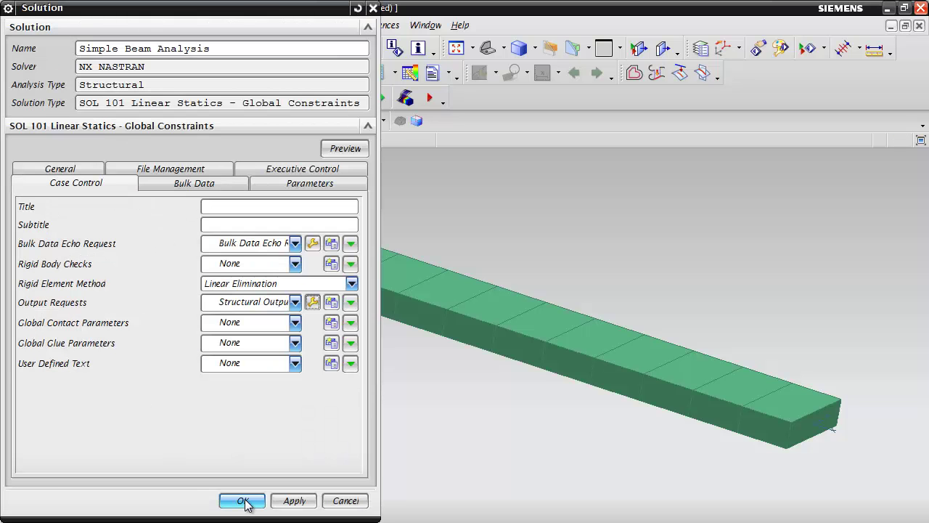
left_click(244, 498)
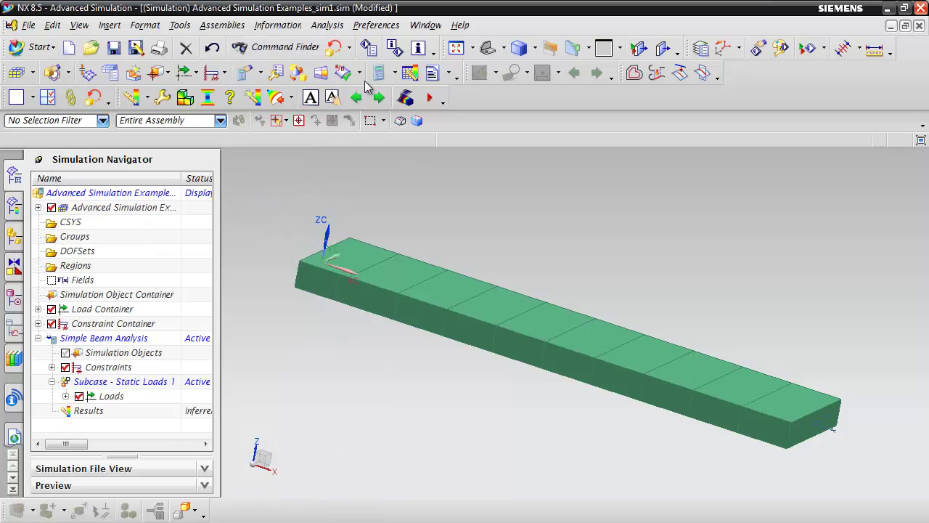
Step: Re-solve the analysis and close the job monitor, solution monitor and information window
left_click(405, 98)
left_click(93, 141)
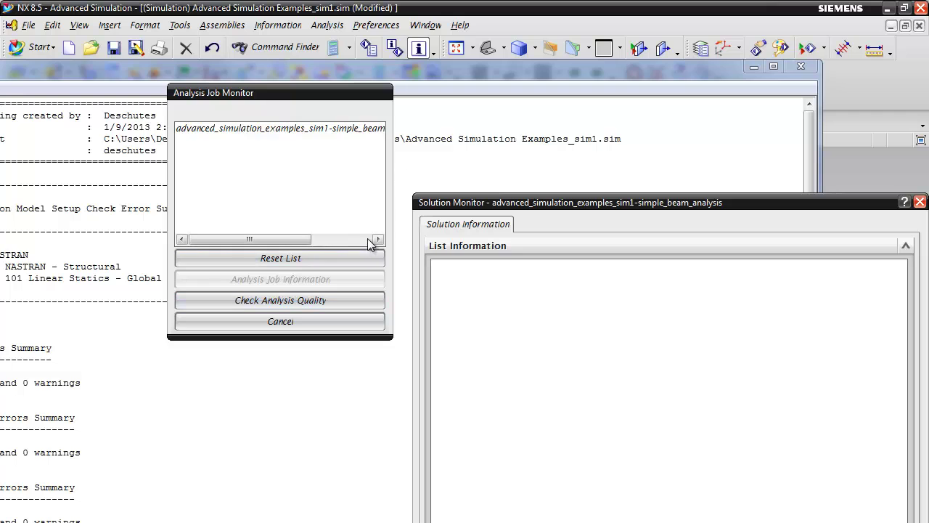
left_click(378, 239)
left_click(375, 322)
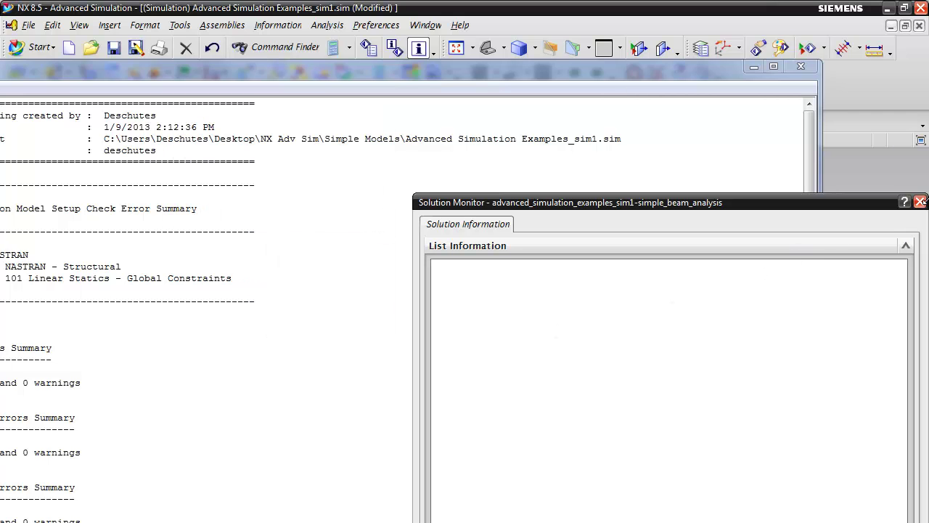
left_click(919, 201)
left_click(800, 66)
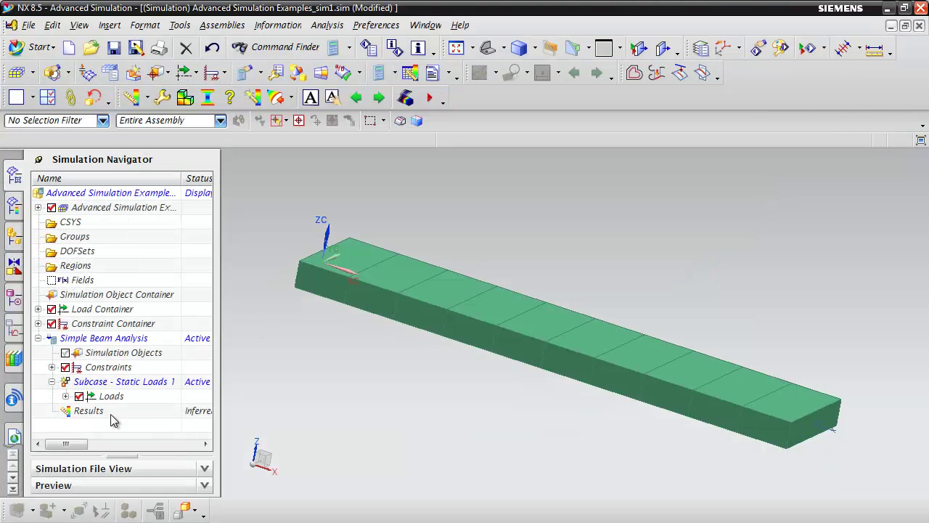
Step: Plot the new Stress - Element-Nodal Von-Mises results on the beam
double_click(90, 410)
left_click(52, 266)
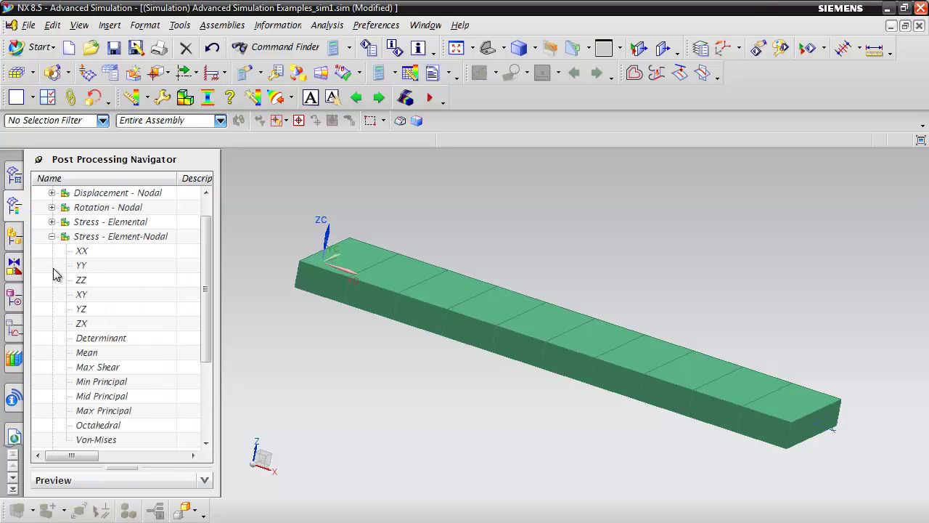
double_click(116, 440)
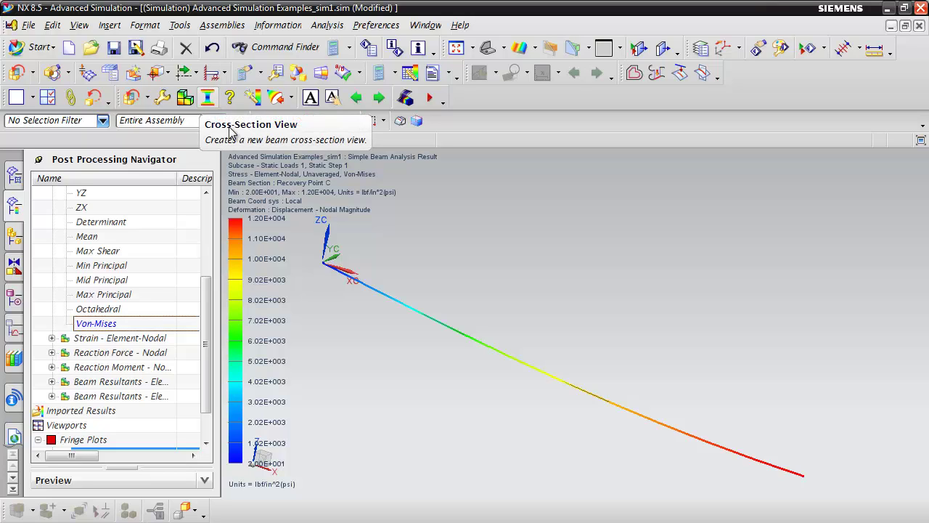
Step: Show the Von-Mises cross-section view at Element 1, node 11 at the beam end
left_click(209, 98)
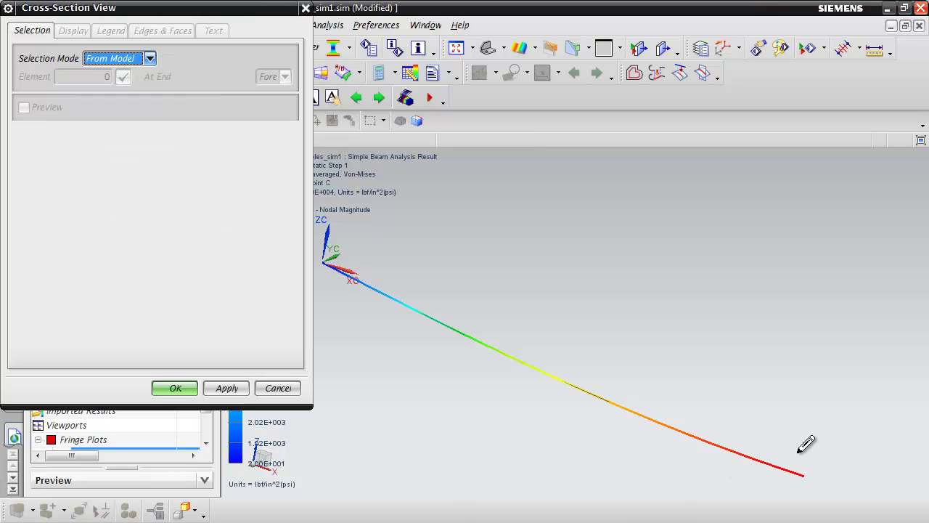
left_click(804, 475)
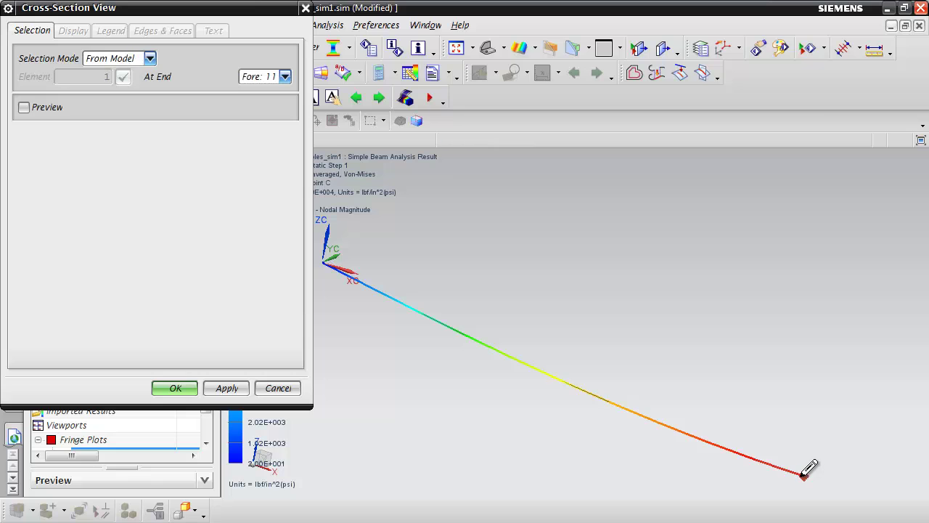
left_click(184, 388)
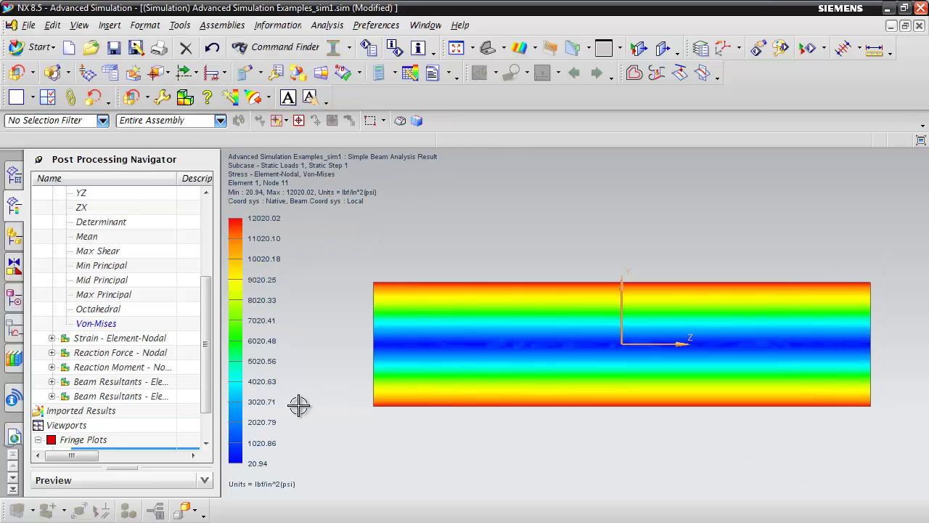